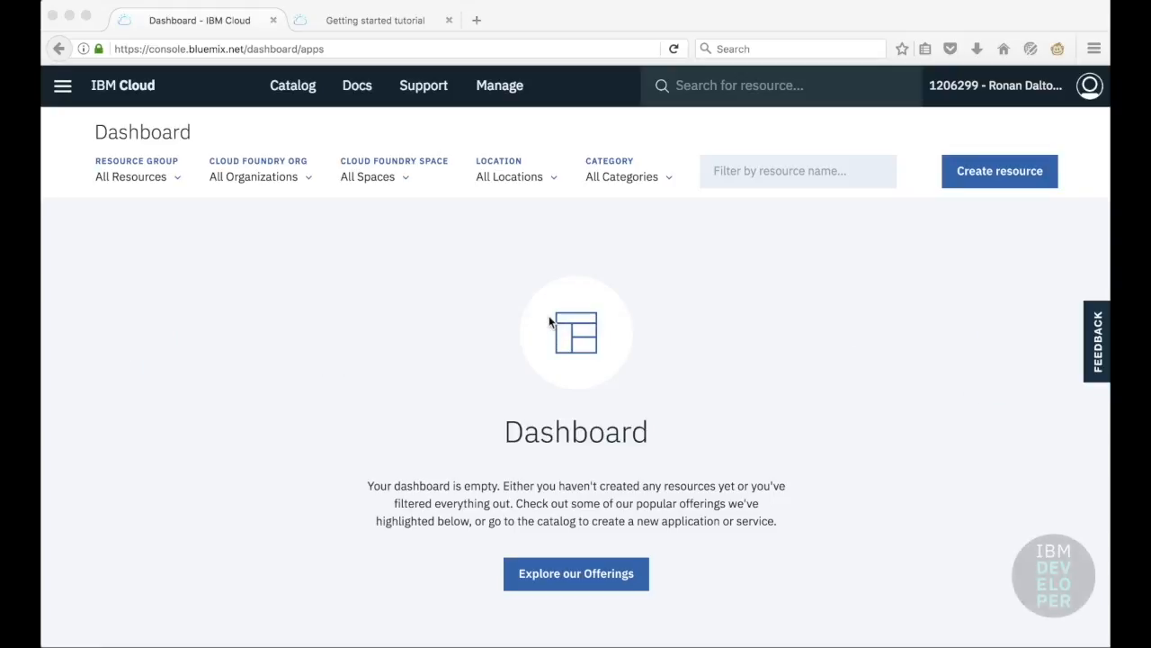
- Search the IBM Cloud catalog for "Studio" and open the Watson Studio offering
left_click(279, 91)
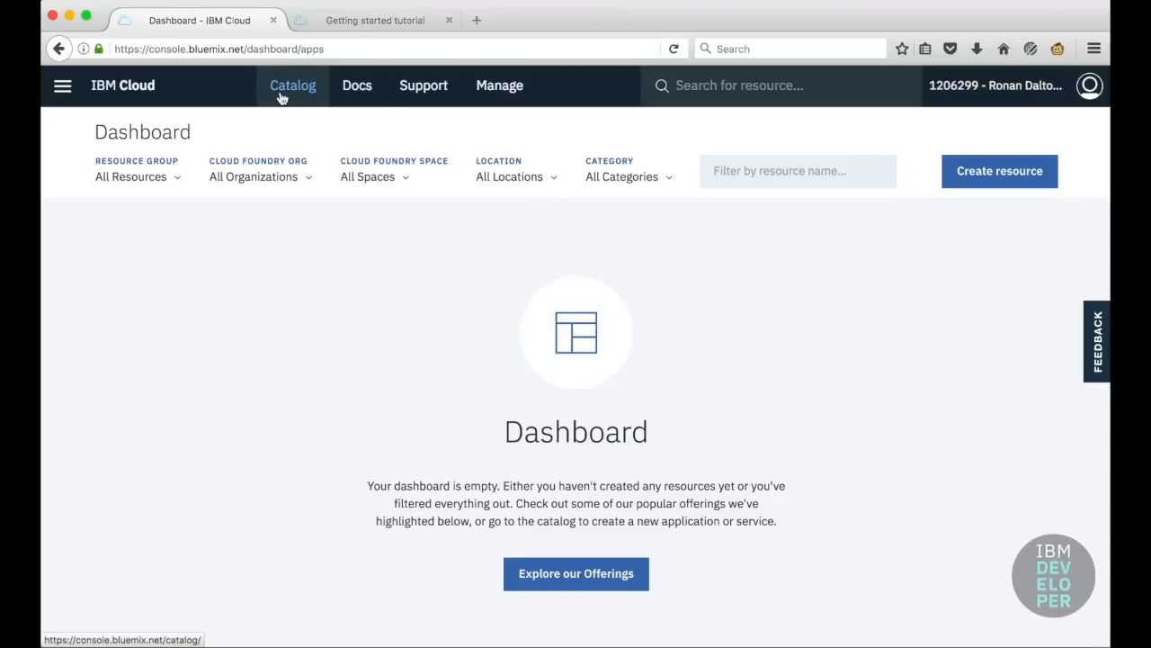
left_click(281, 95)
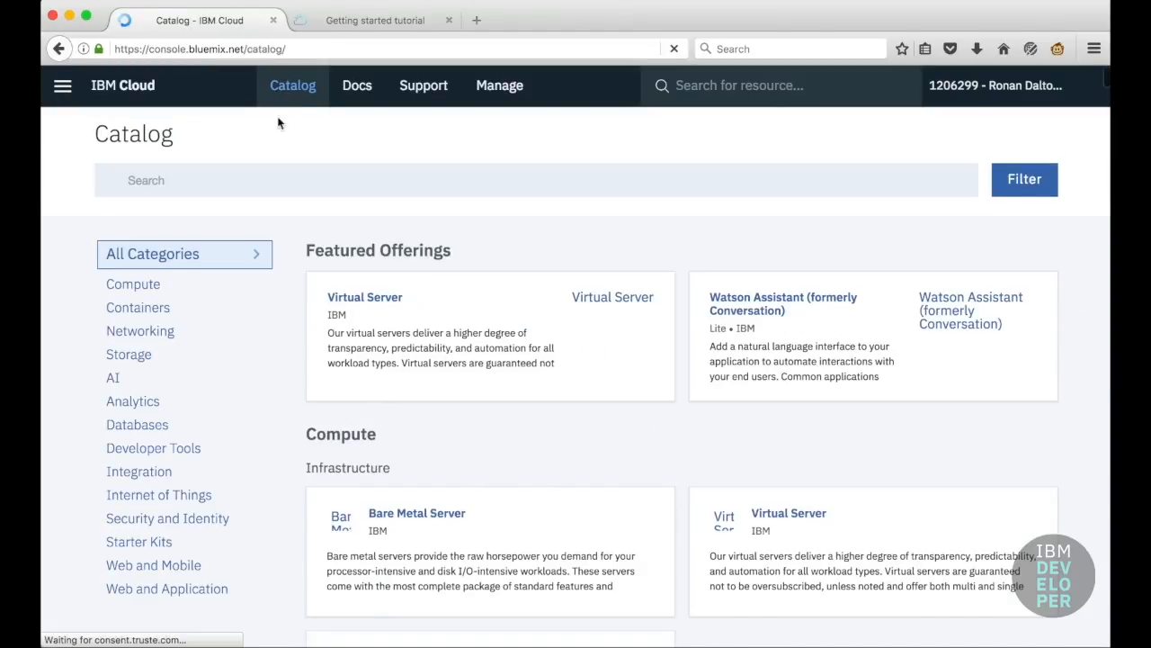
type("Studio")
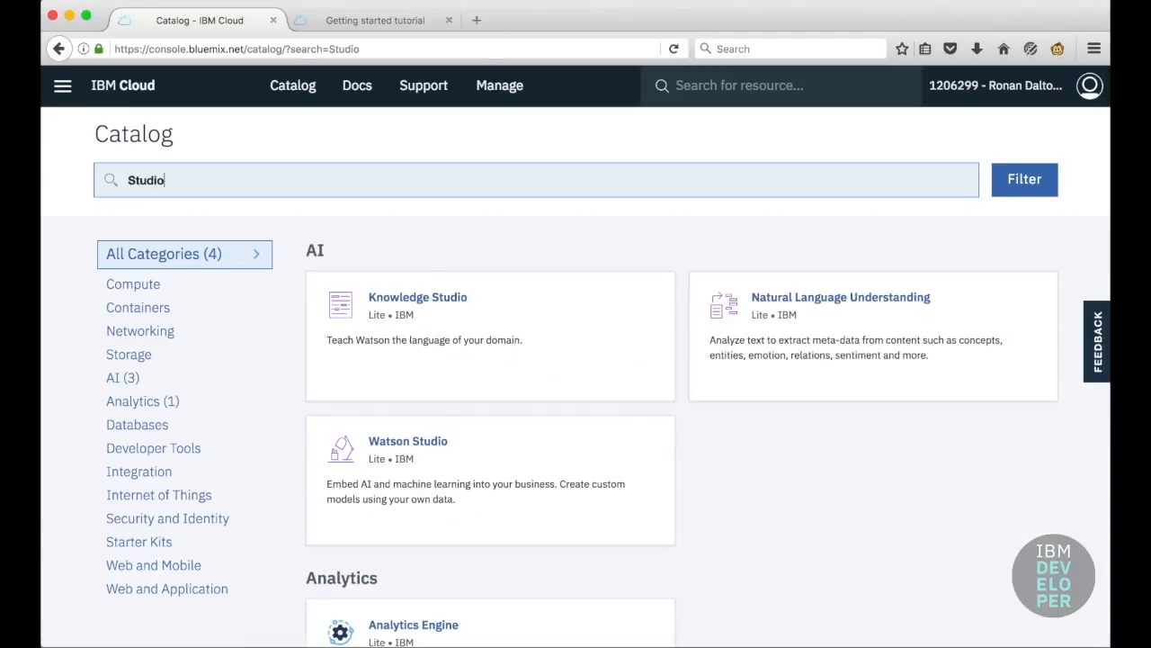
left_click(399, 463)
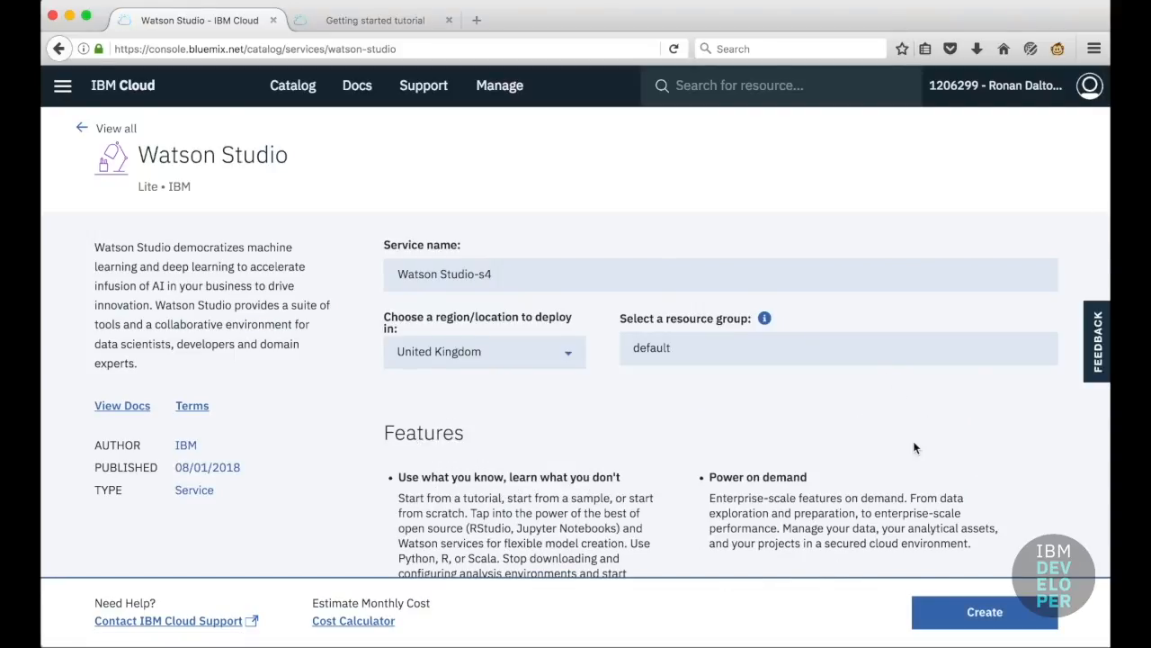
- Create the Watson Studio service on the Lite plan in the United Kingdom region and launch it
scroll(915, 447, "down", 5)
scroll(913, 441, "down", 4)
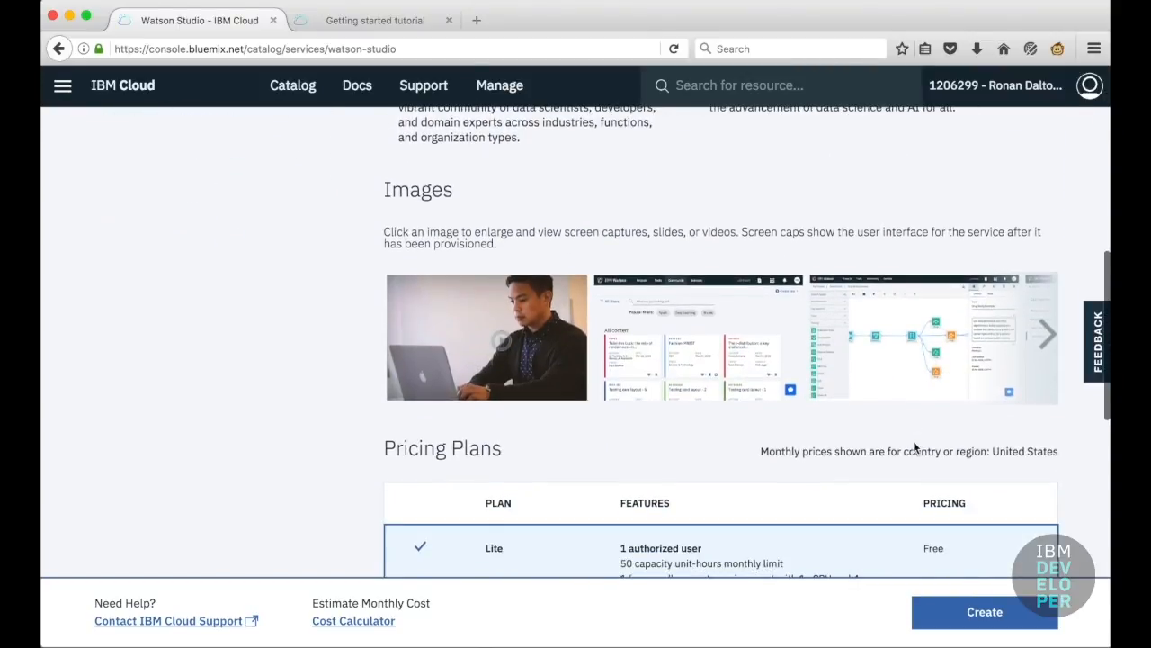
left_click(992, 621)
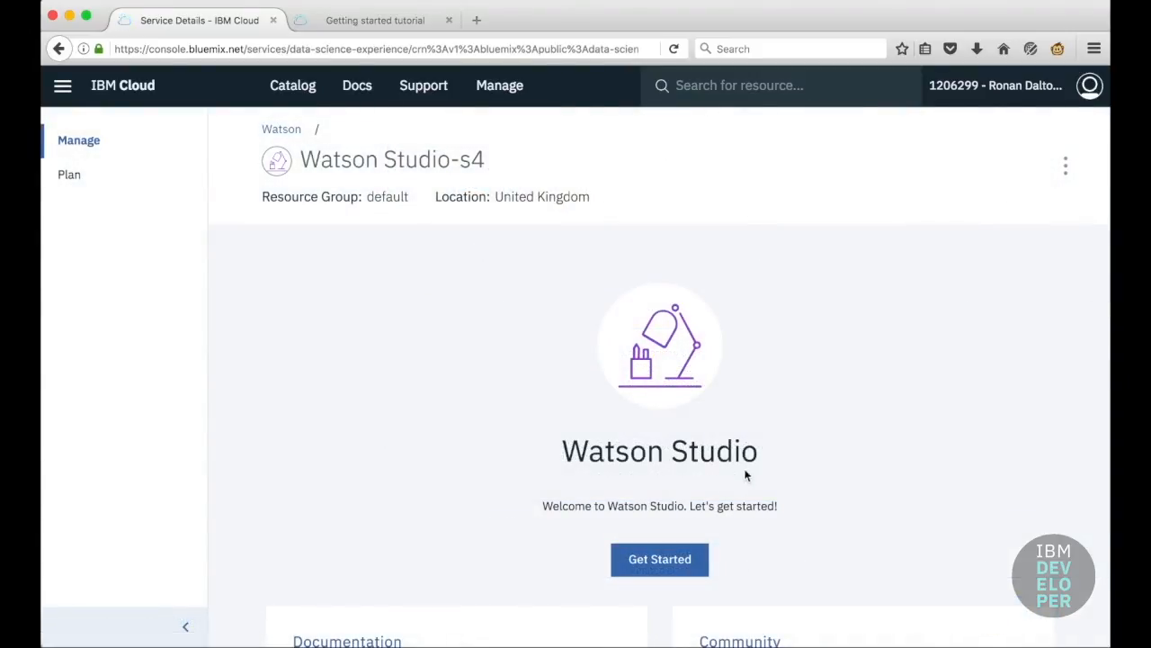
left_click(661, 560)
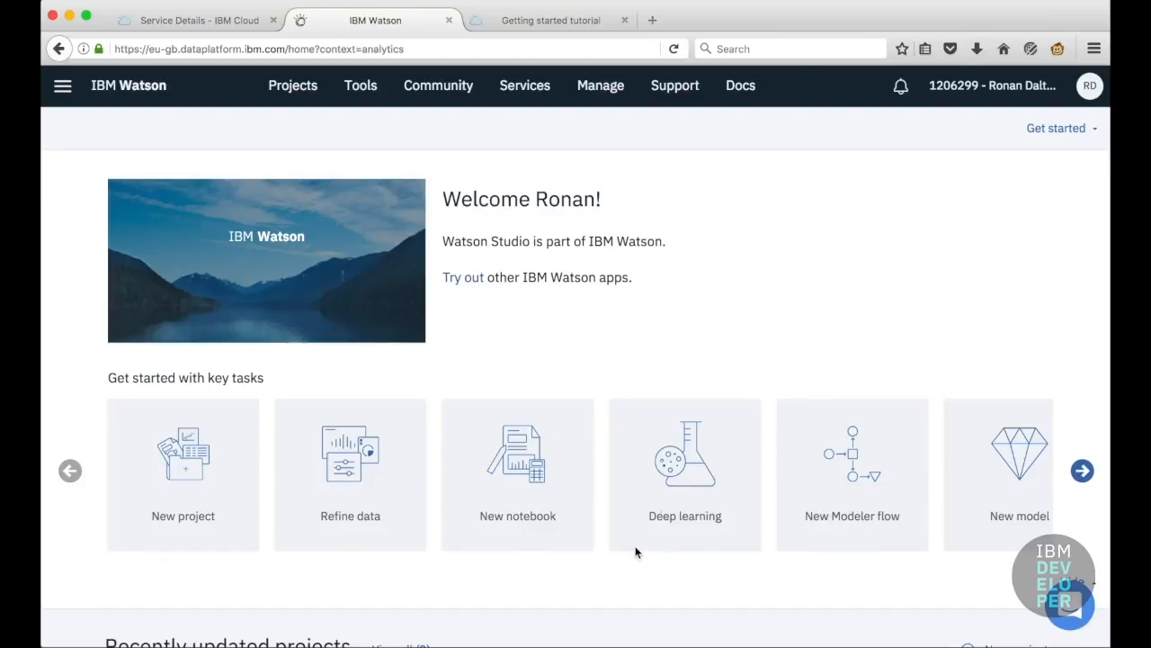
- Open the list of Watson services and start adding a Natural Language Classifier service
left_click(527, 91)
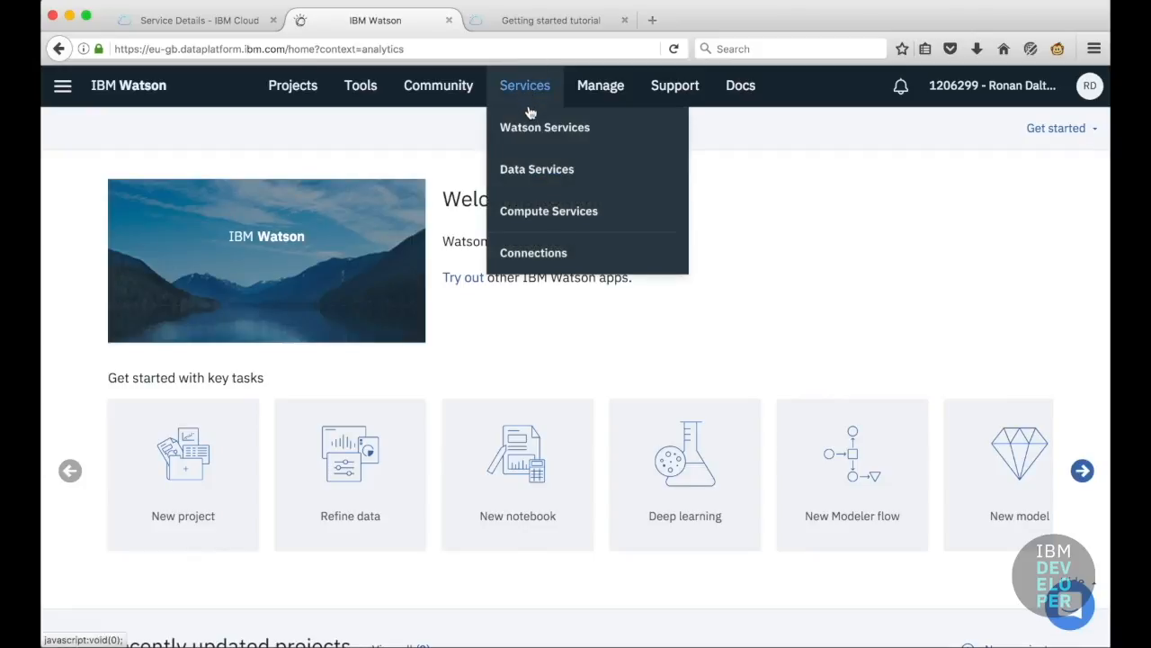
left_click(535, 125)
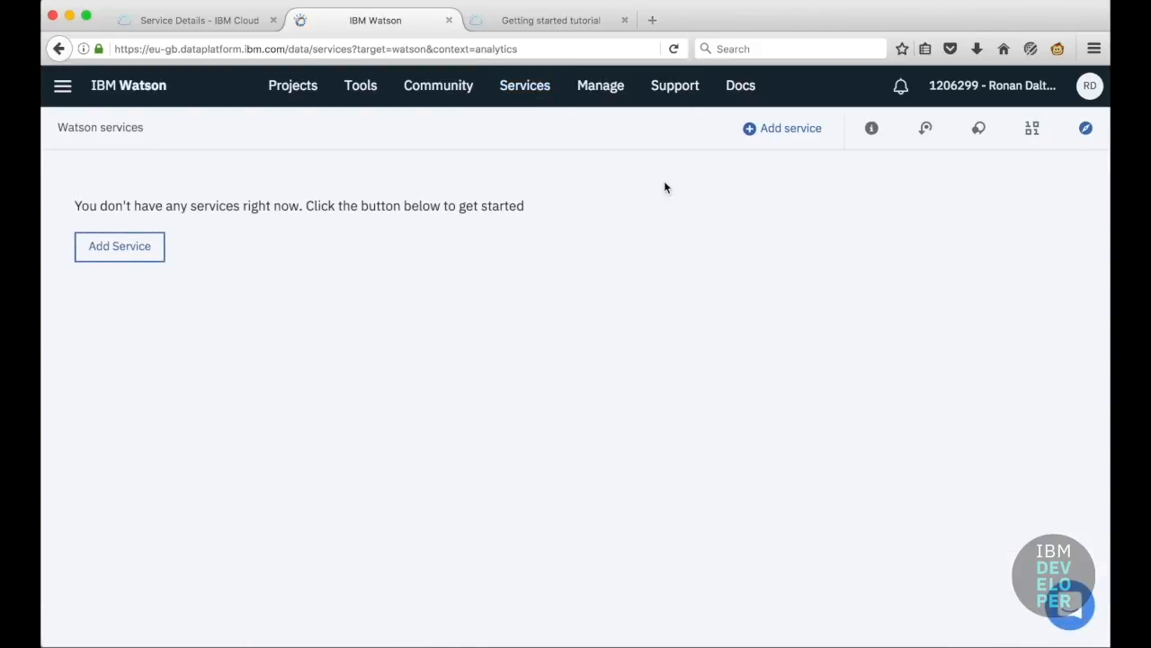
left_click(755, 132)
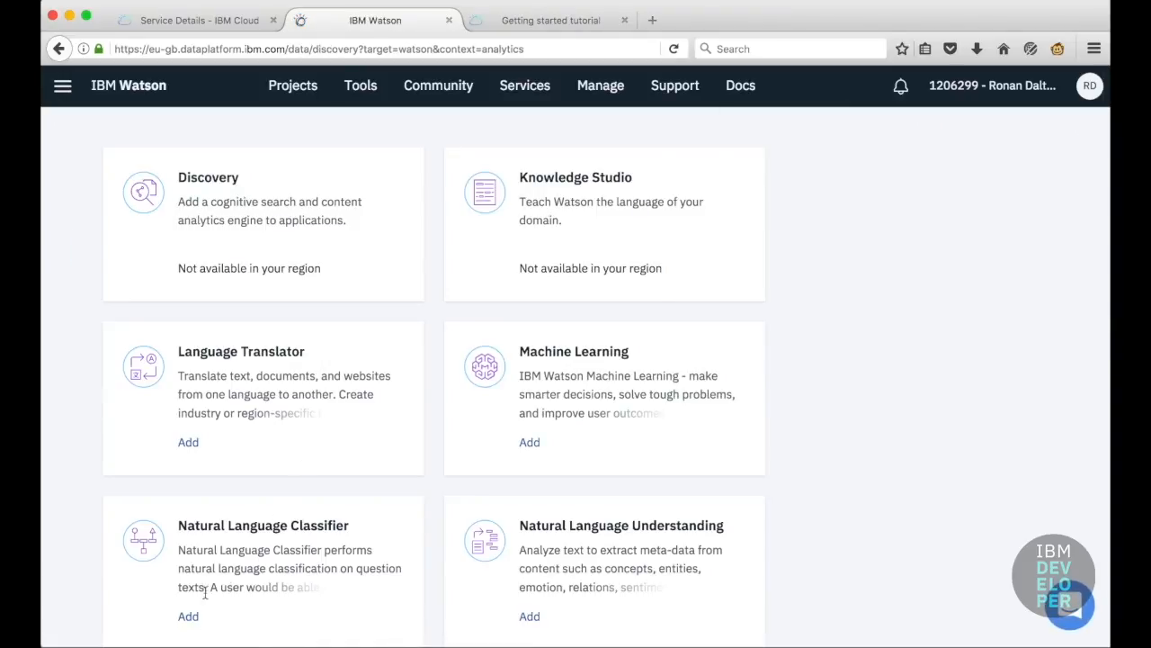
left_click(188, 618)
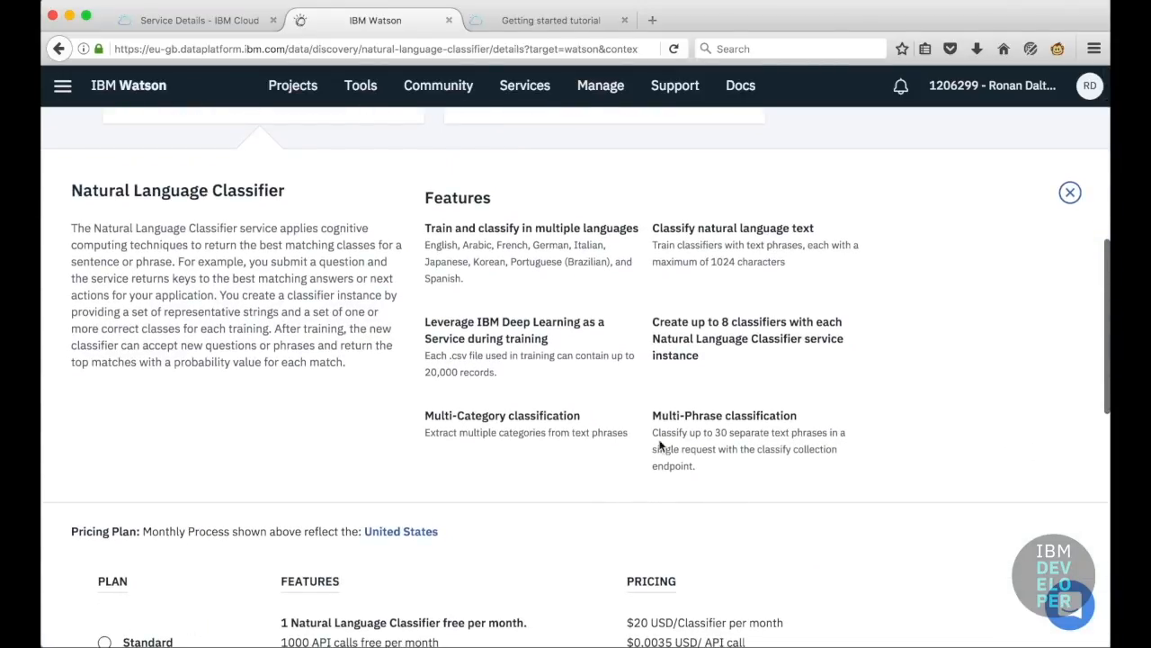
- Create the Natural Language Classifier service with the Standard plan and confirm its creation
scroll(894, 432, "down", 4)
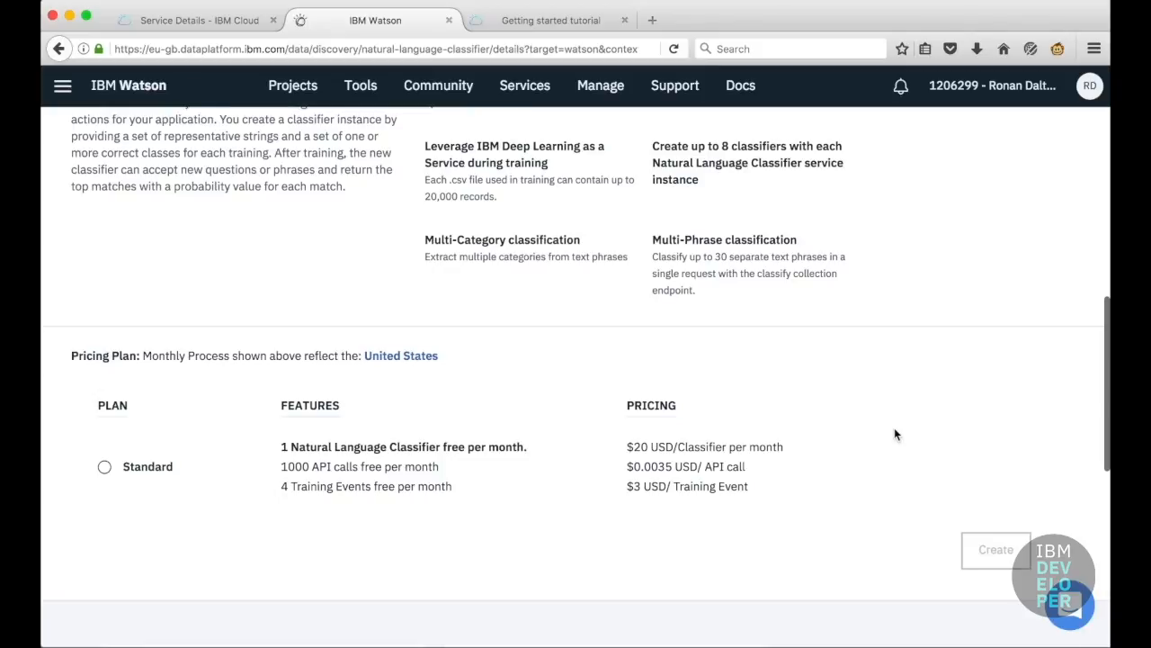
left_click(104, 466)
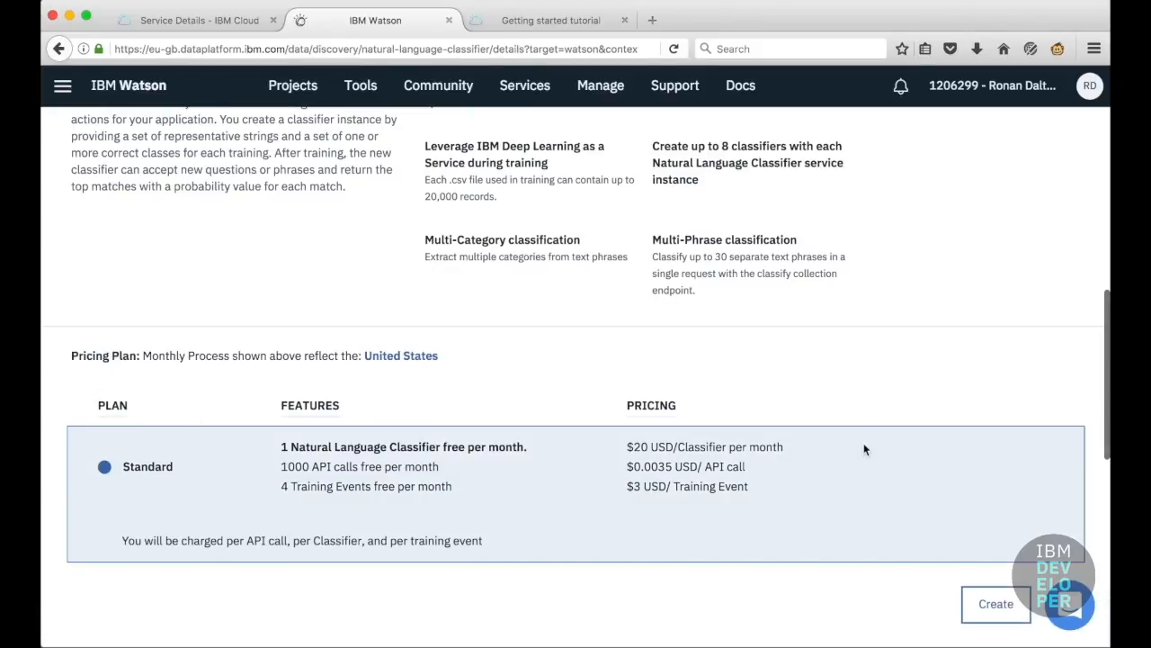
left_click(1003, 607)
left_click(779, 546)
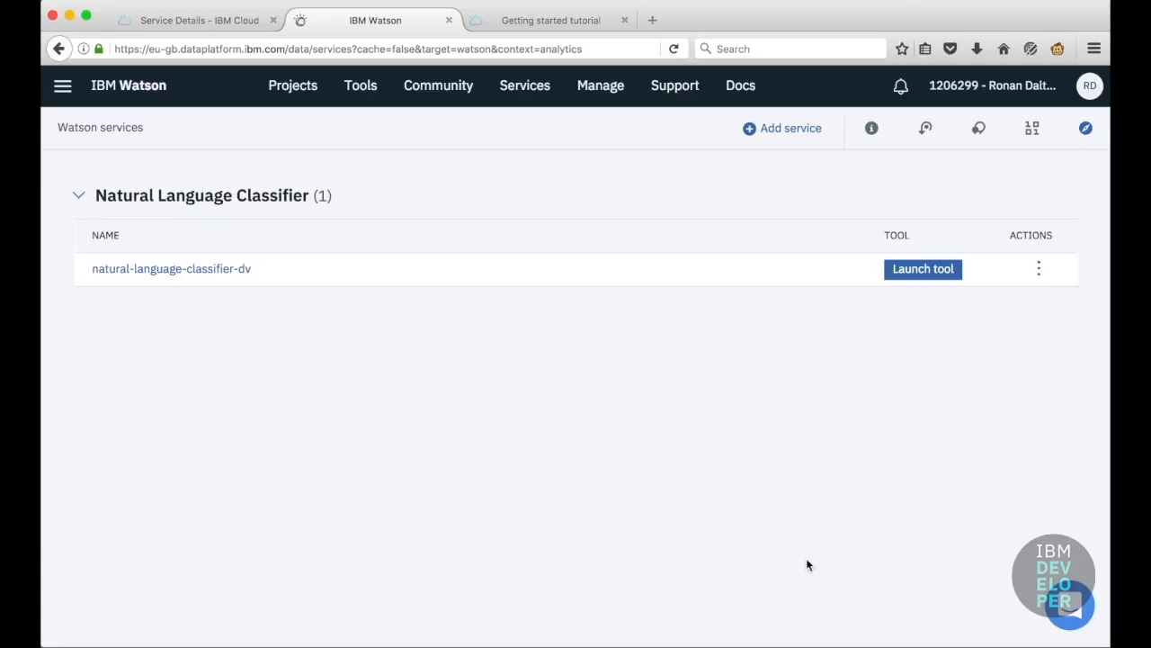
- Launch the classifier service's tool and start a new model, creating a project named "Natural Language Classifiers" for it
left_click(927, 272)
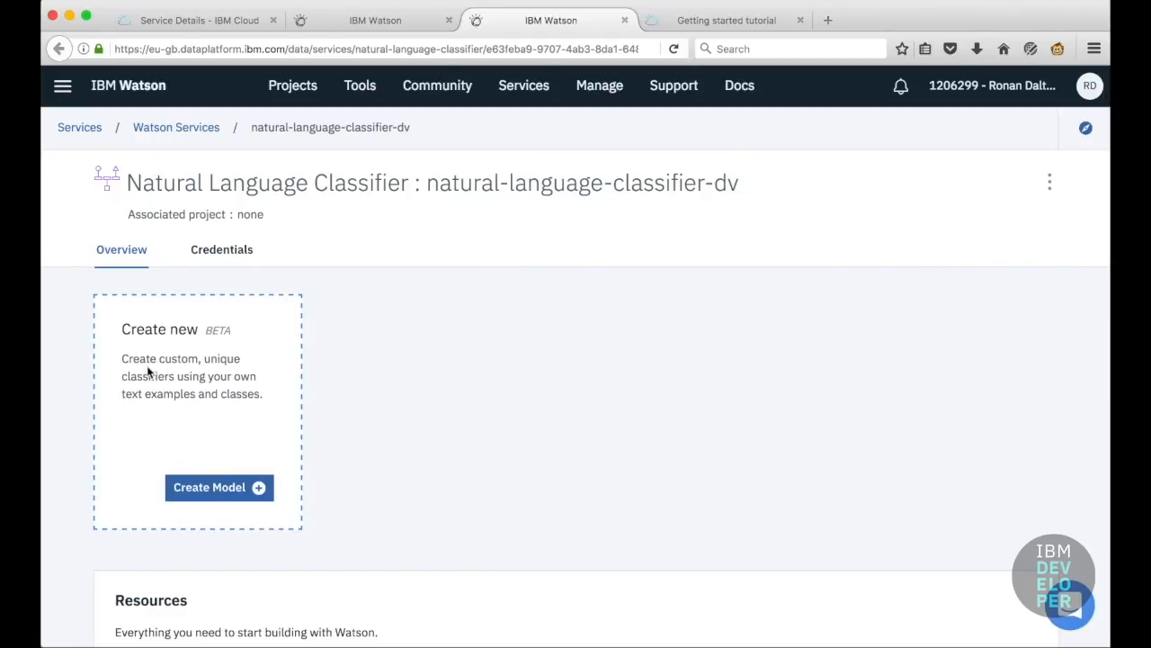
left_click(201, 498)
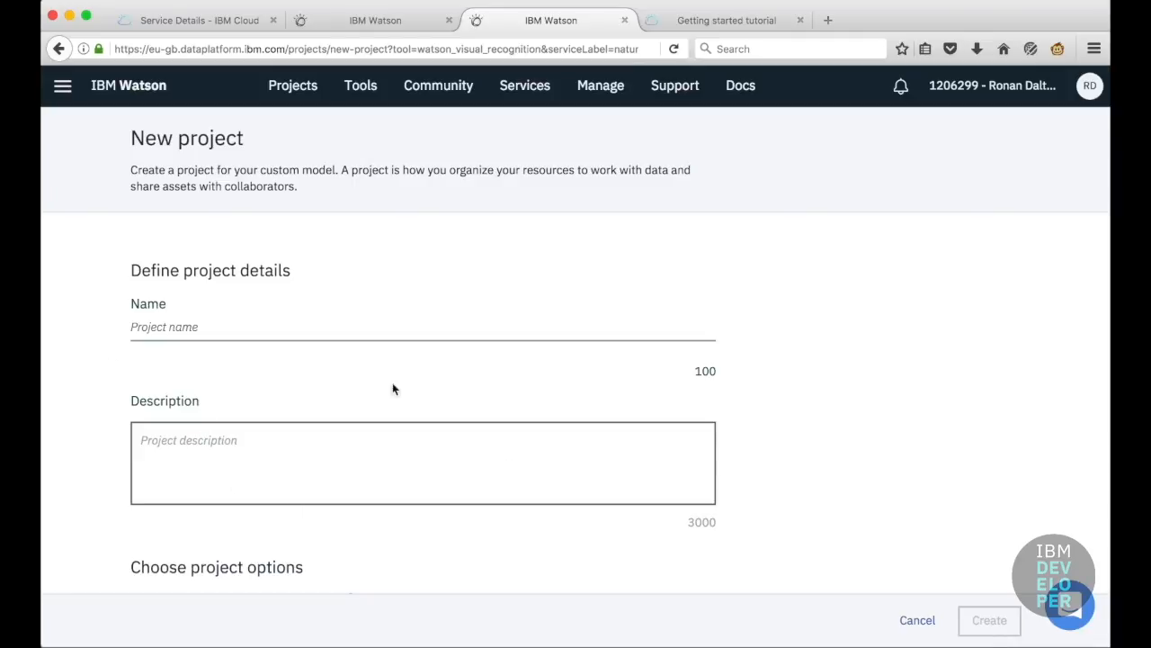
left_click(218, 324)
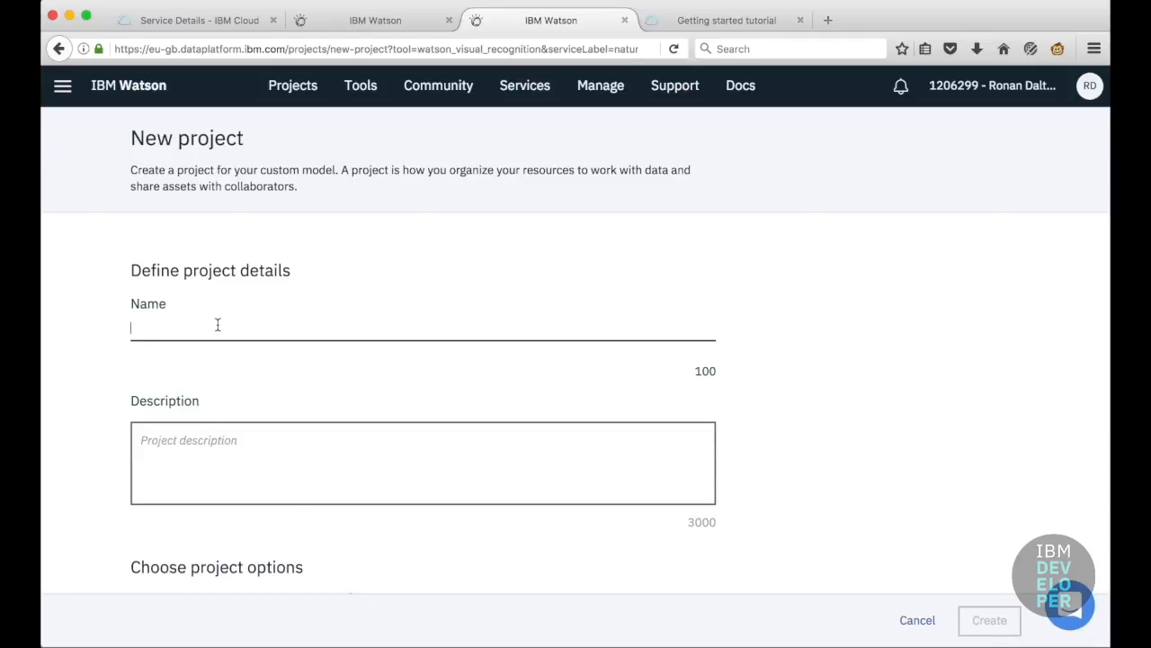
type("Natu")
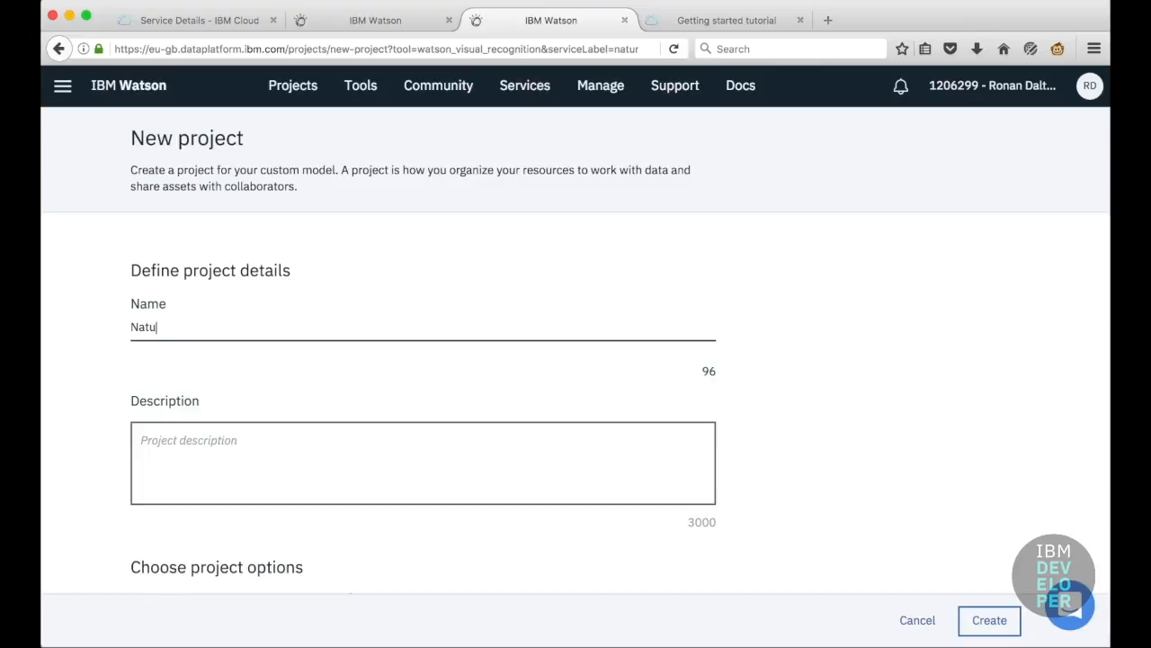
type("ral Langua")
key("BackSpace")
type("age Classifiers")
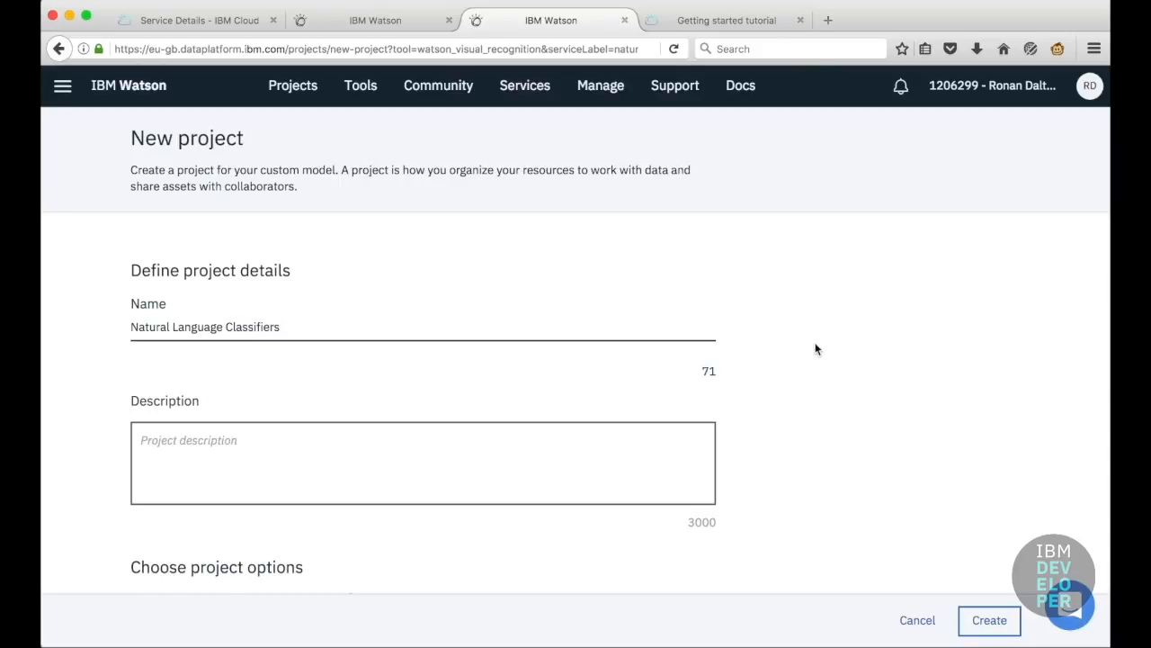
scroll(833, 396, "down", 5)
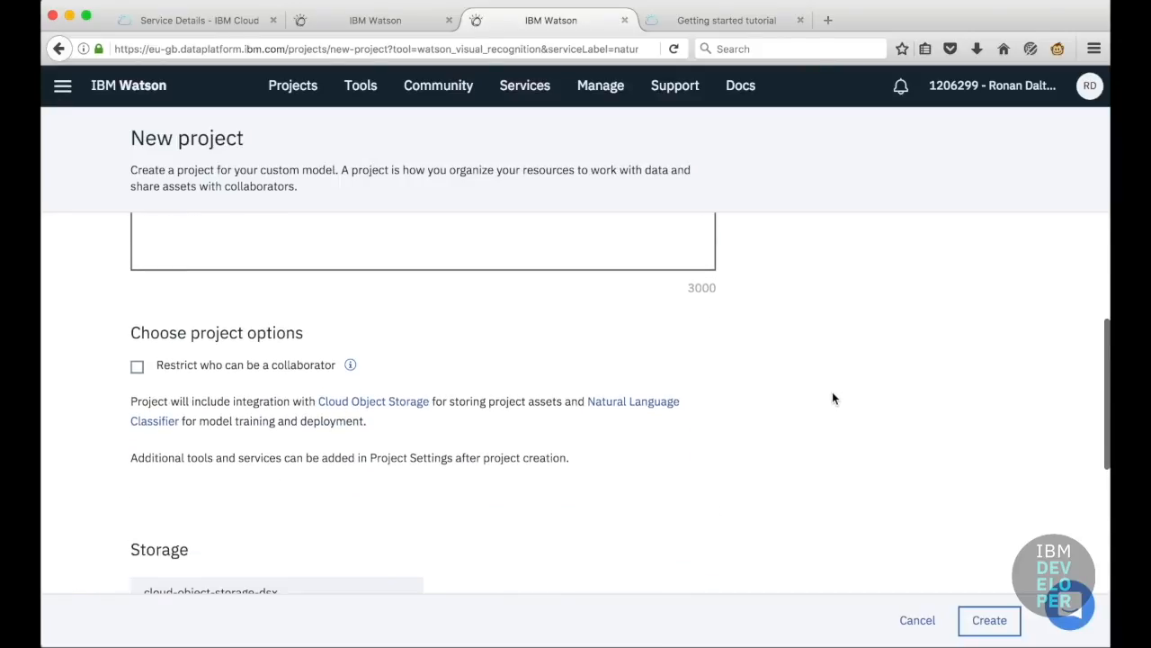
scroll(833, 398, "down", 2)
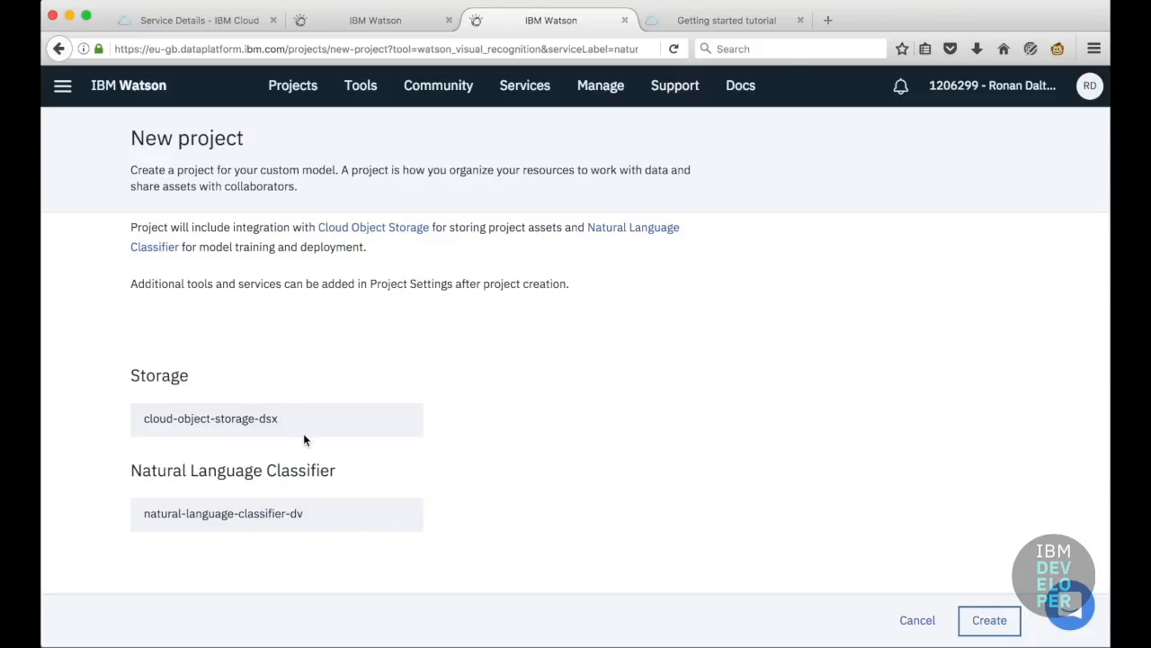
left_click(980, 619)
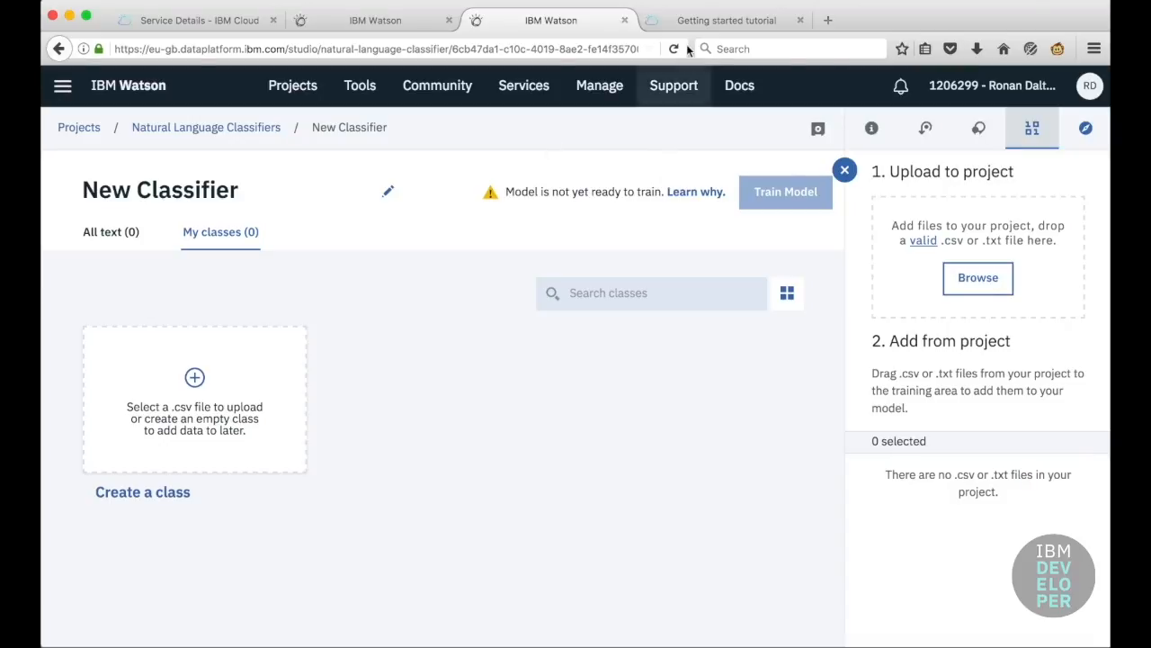
- Read the Getting started tutorial down to the sample training data in Step 1: Create and train a classifier
left_click(715, 26)
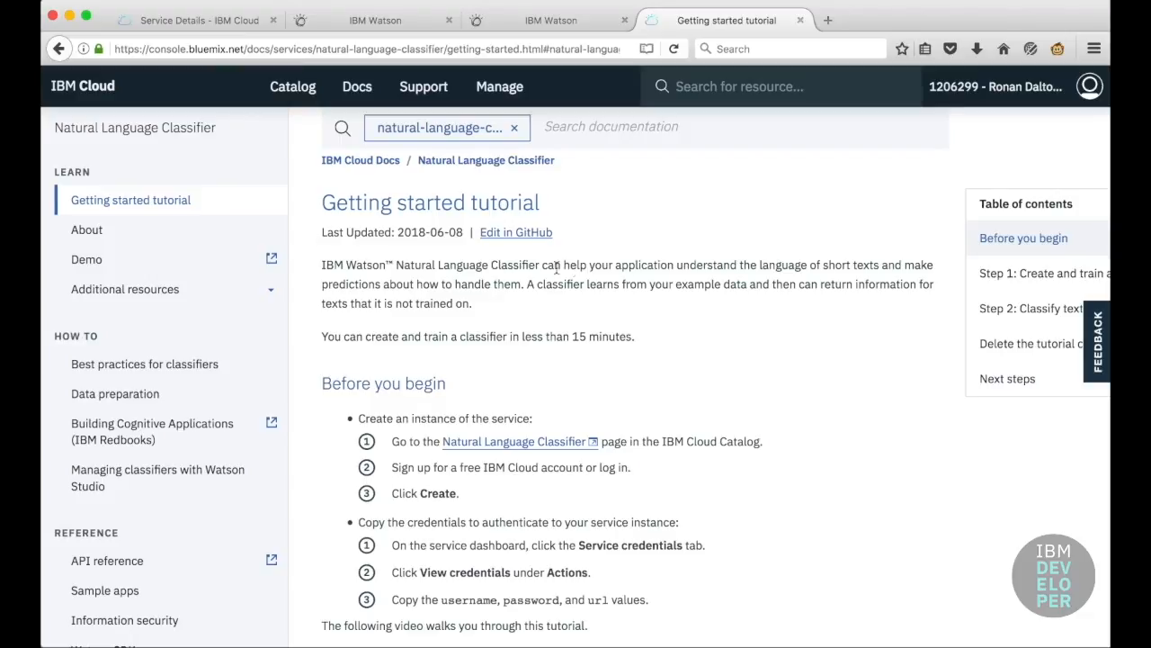
scroll(770, 360, "down", 5)
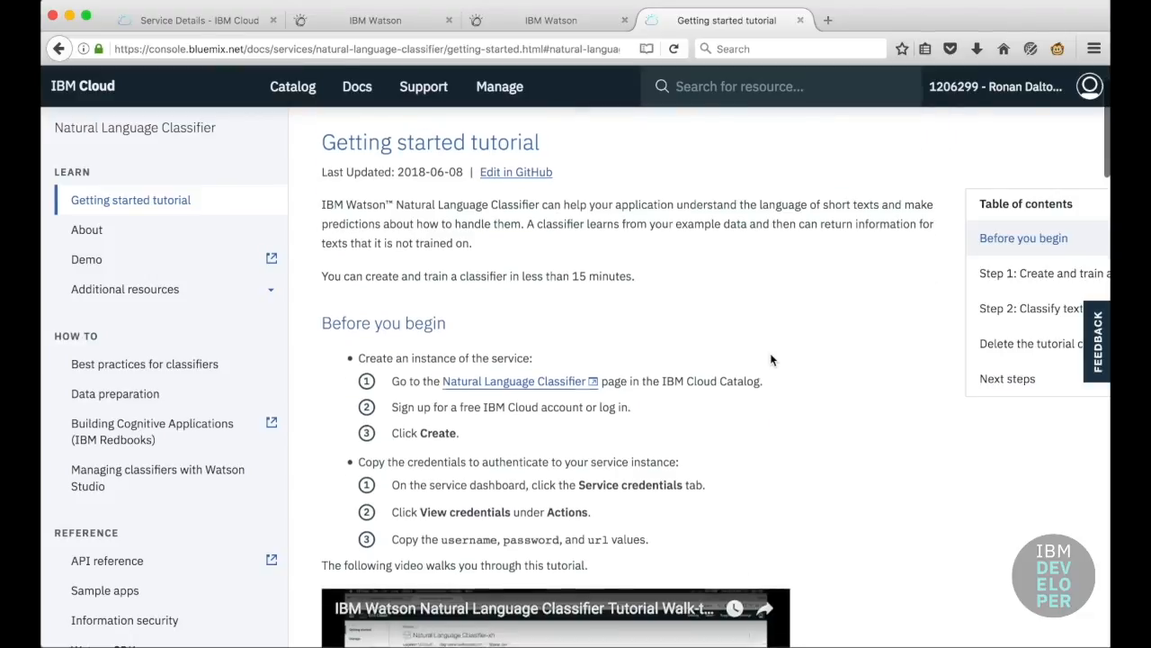
scroll(809, 396, "down", 1)
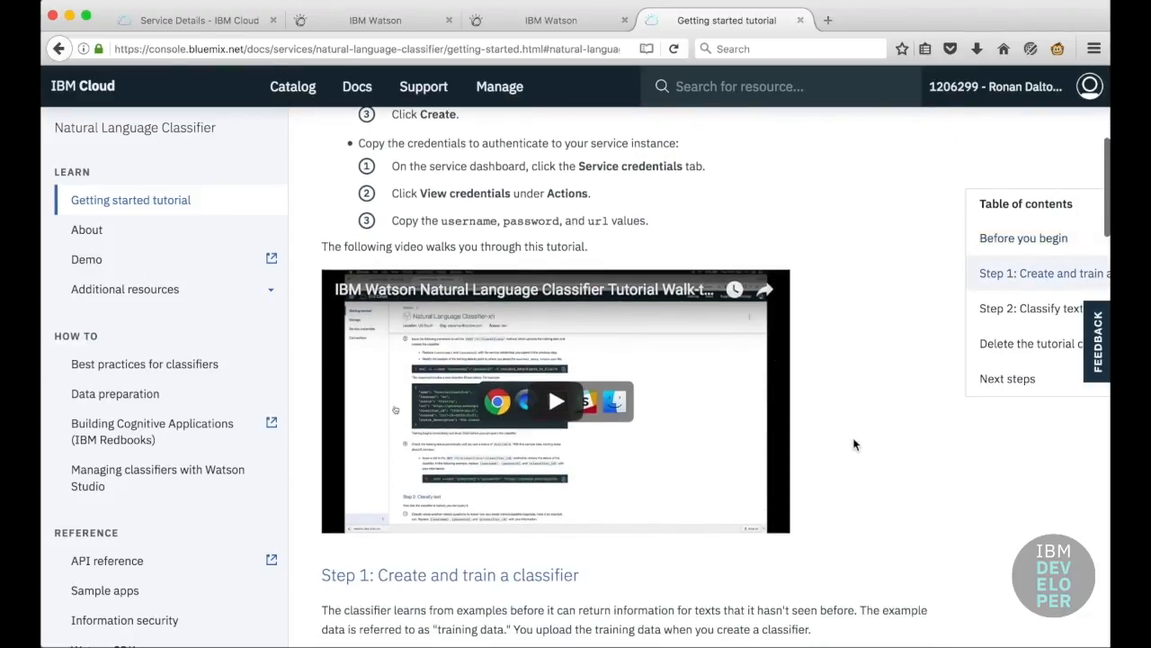
scroll(855, 448, "down", 3)
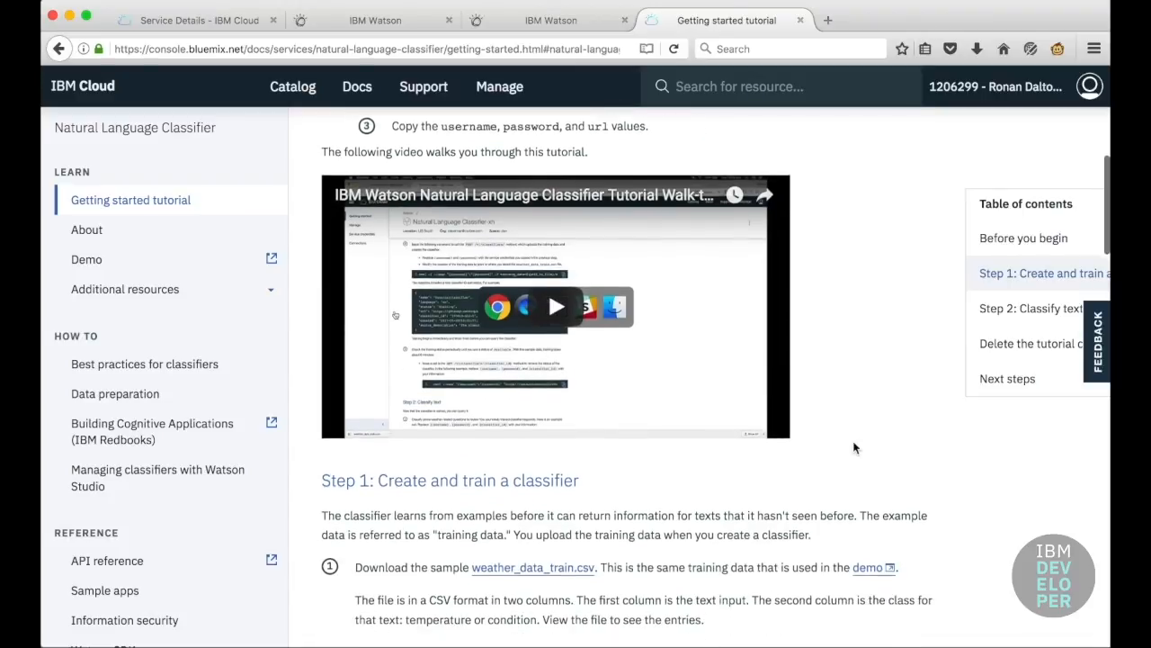
scroll(854, 445, "down", 3)
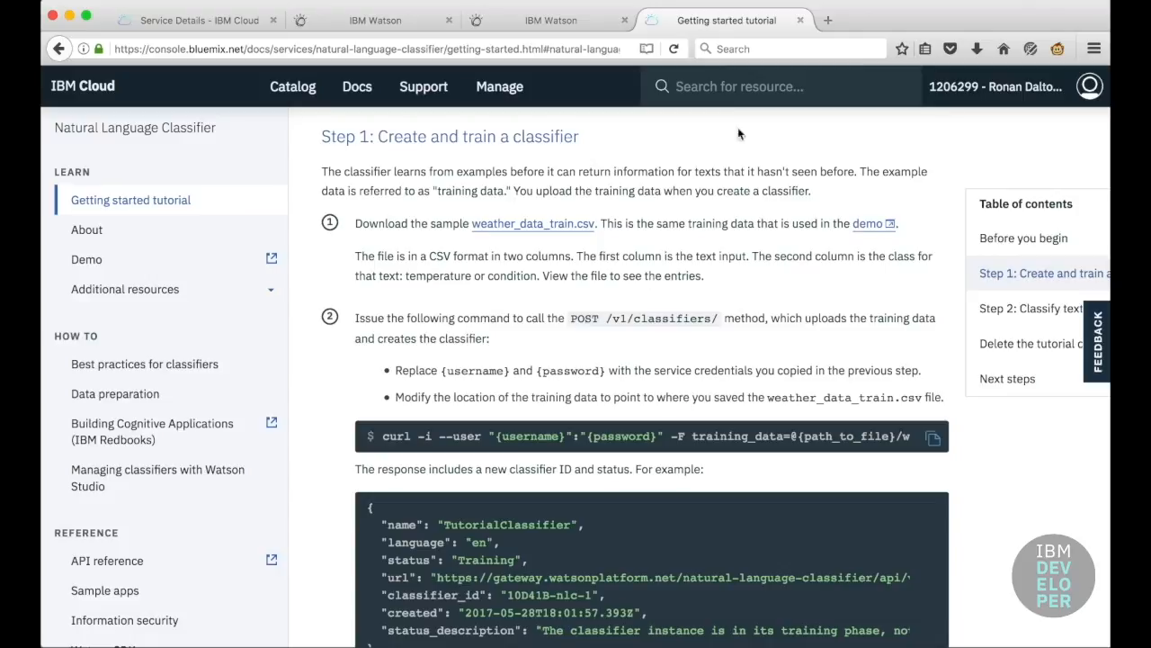
- Return to the new classifier, upload weather_nlc_train.csv to the project and add it to the model
left_click(553, 27)
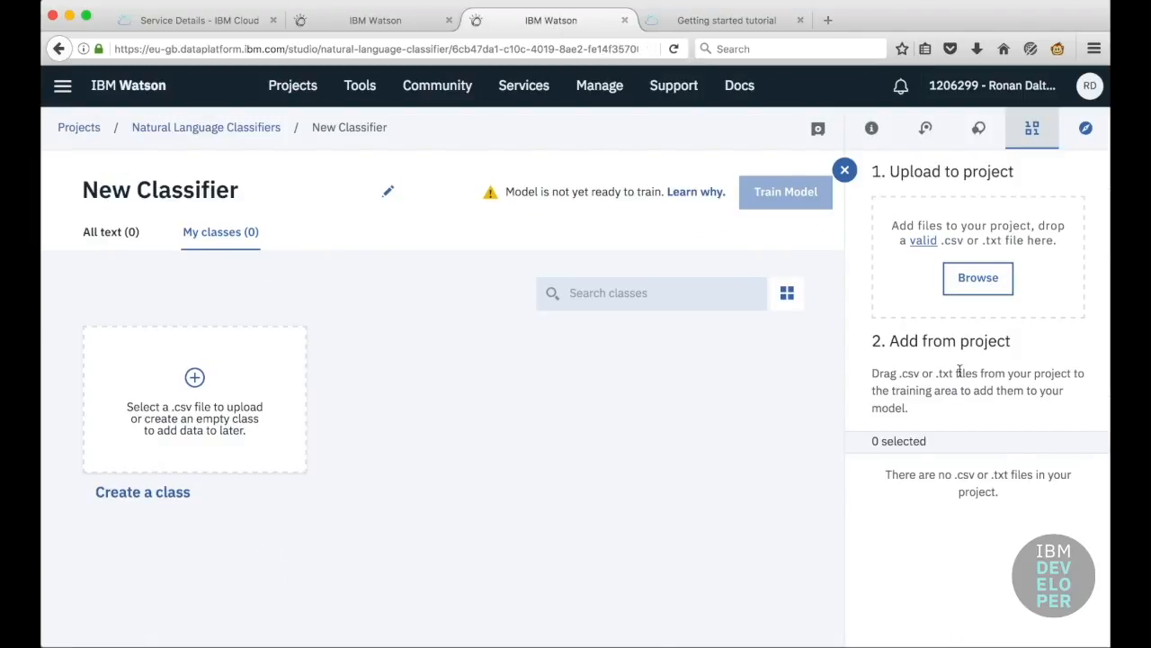
left_click(977, 280)
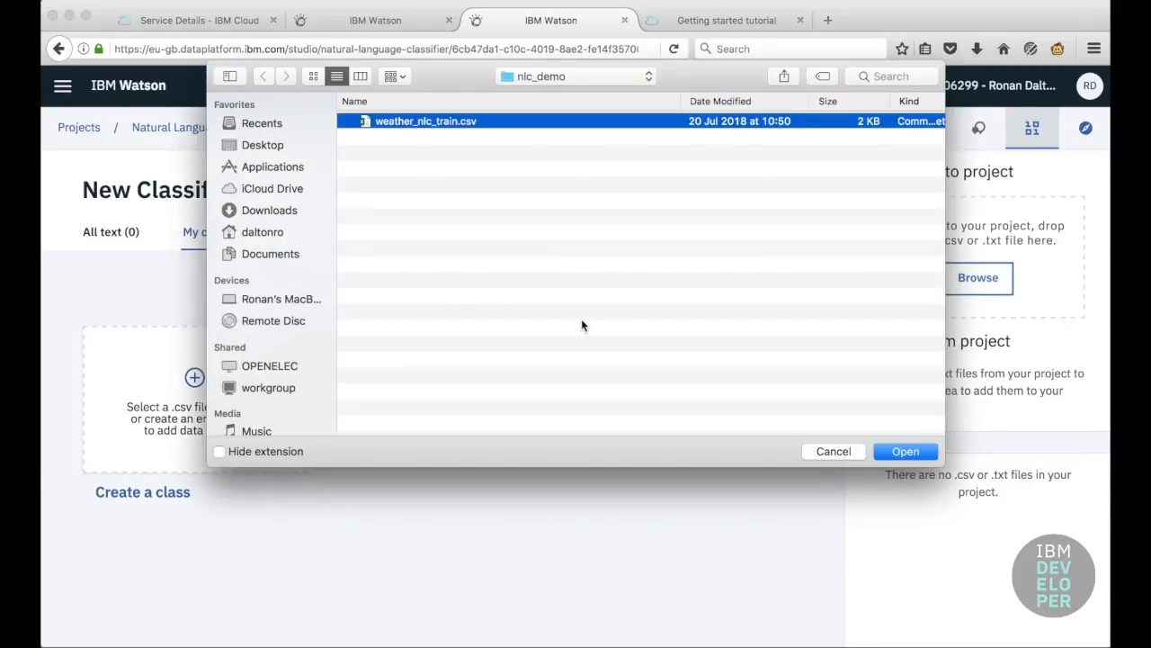
left_click(905, 453)
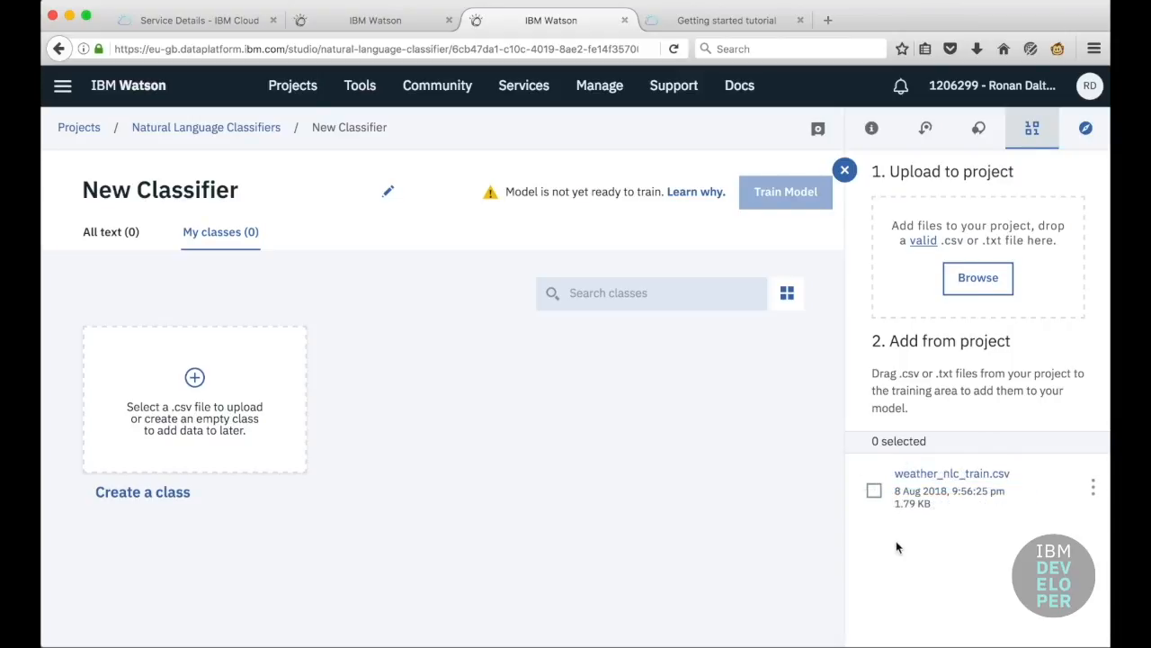
left_click(877, 497)
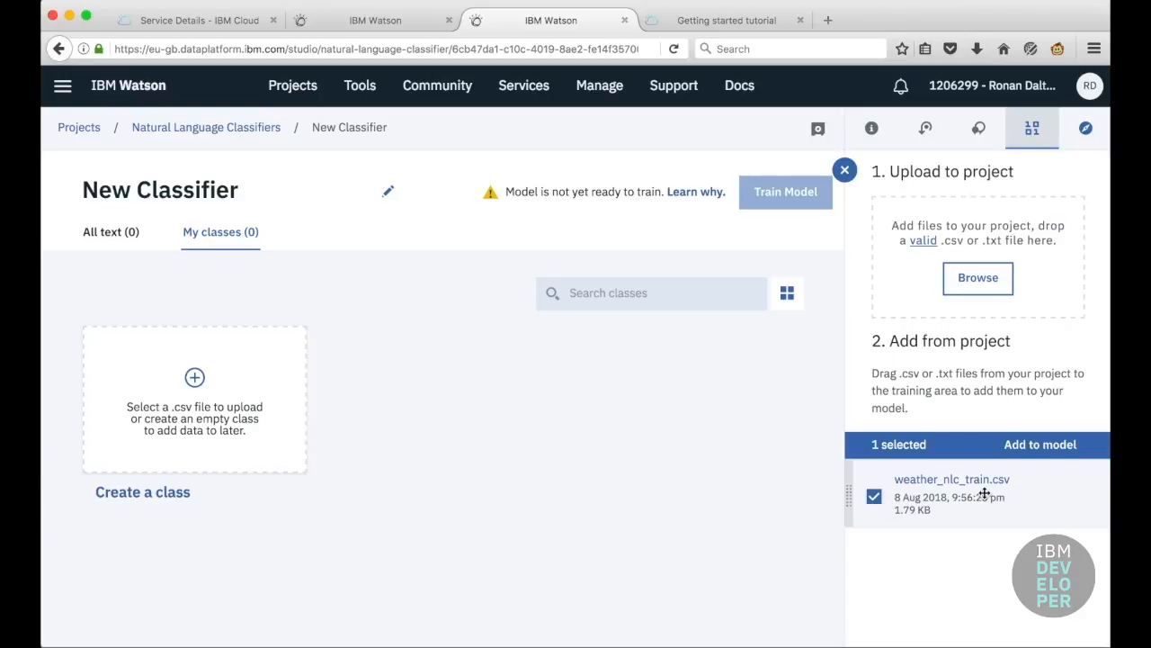
left_click(1036, 449)
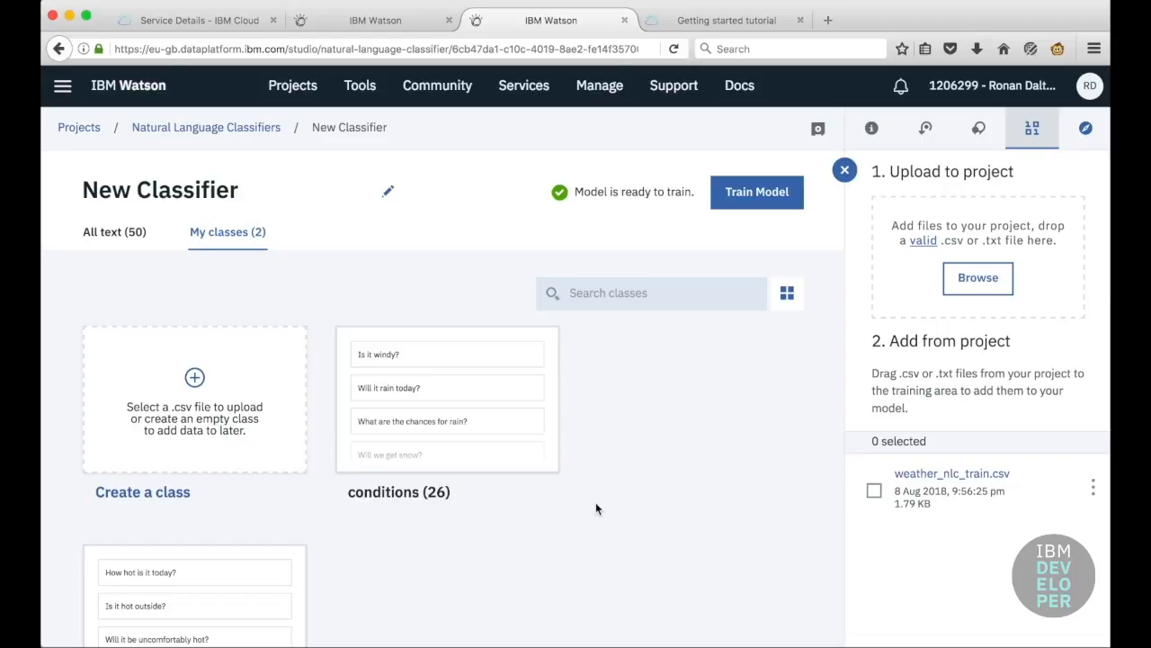
- Examine the text examples in the conditions class, then return to the overview of all classes
left_click(536, 460)
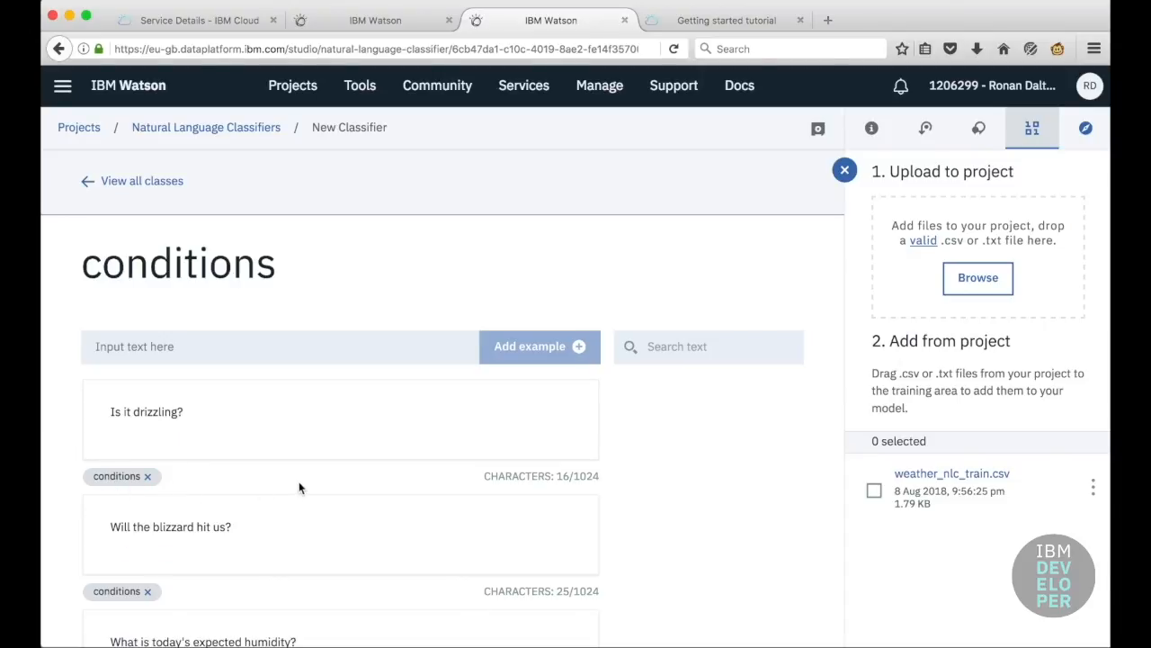
left_click(133, 183)
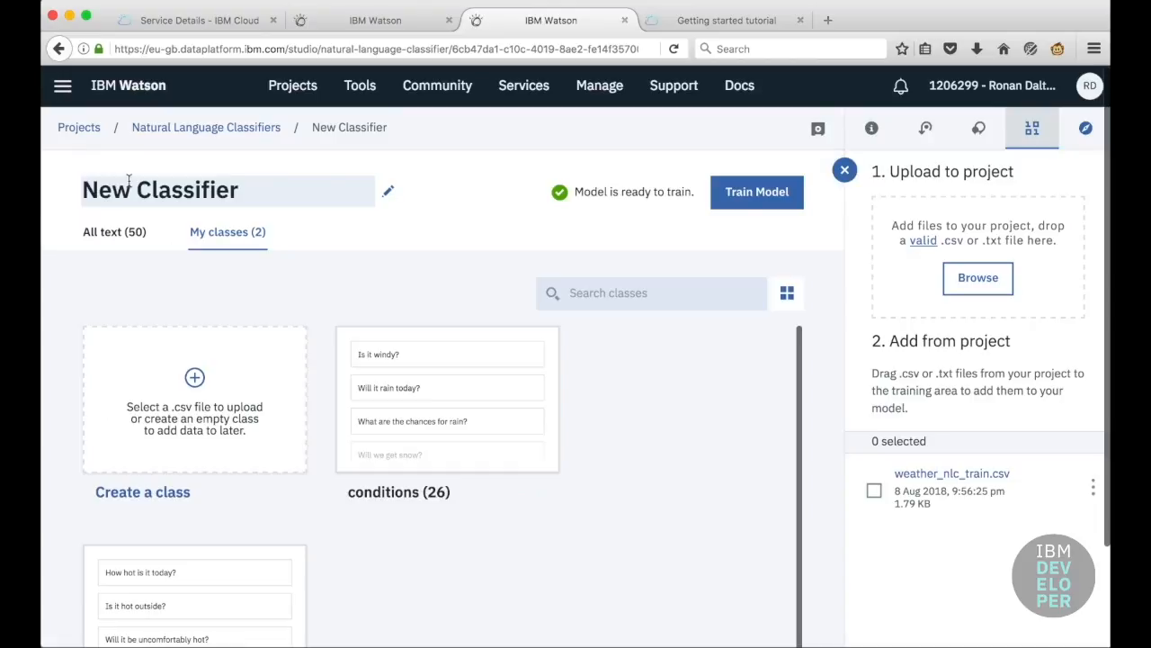
scroll(360, 561, "down", 1)
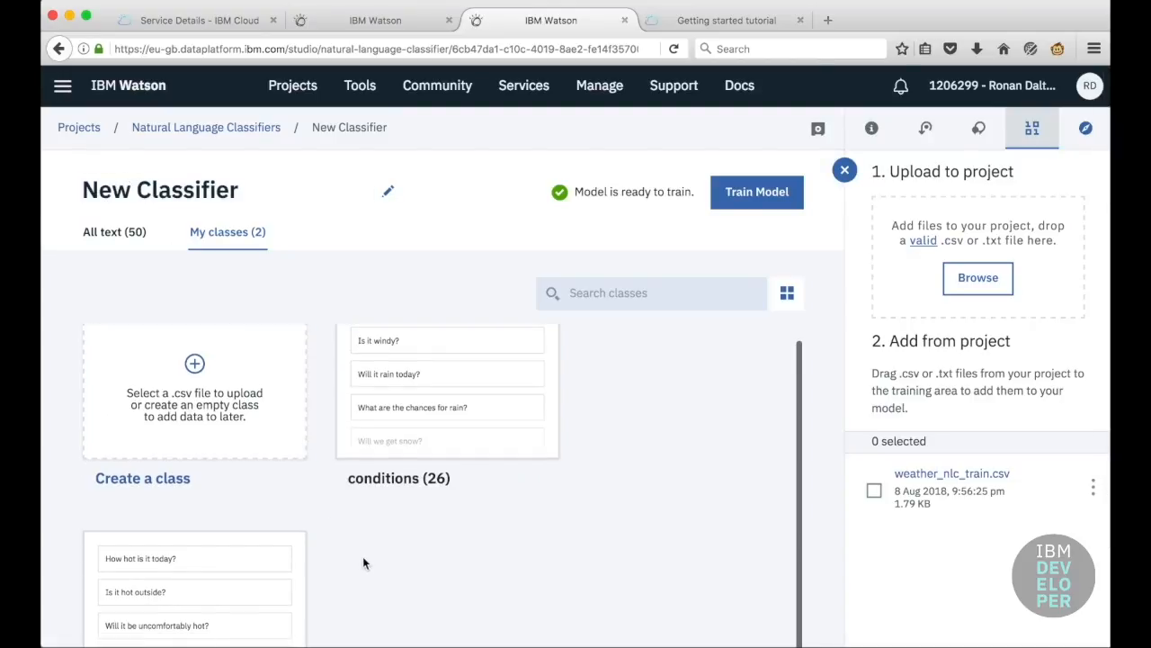
- Add the example "How hot might it be today?" to the temperature class, then return to the overview of all classes
scroll(363, 563, "down", 3)
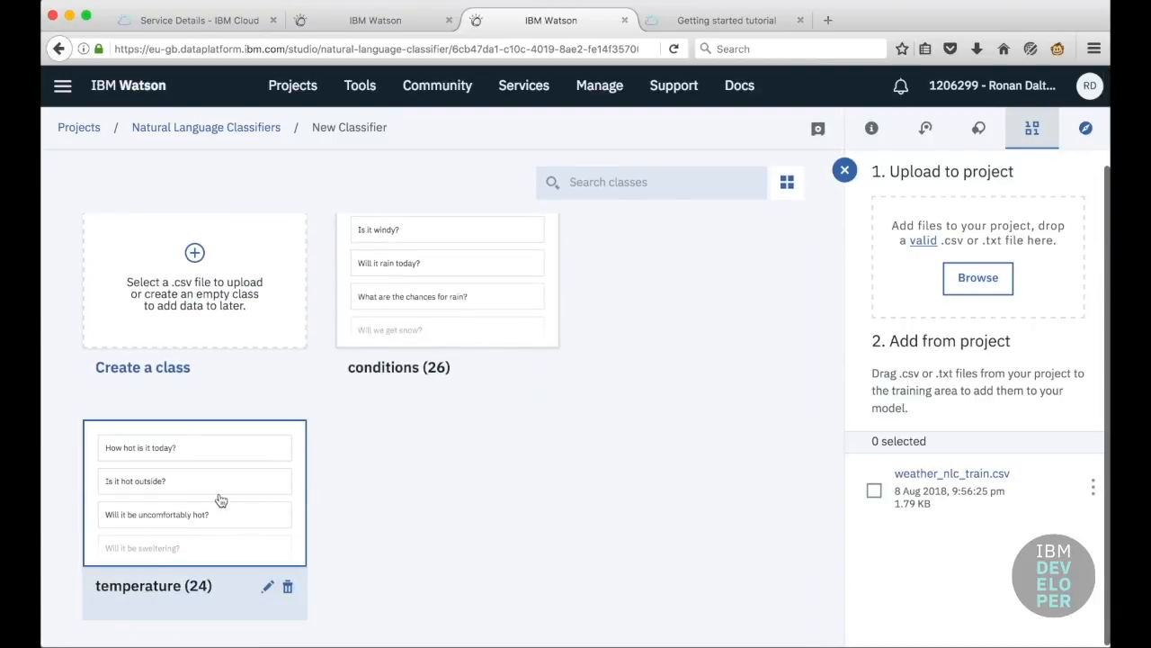
left_click(221, 496)
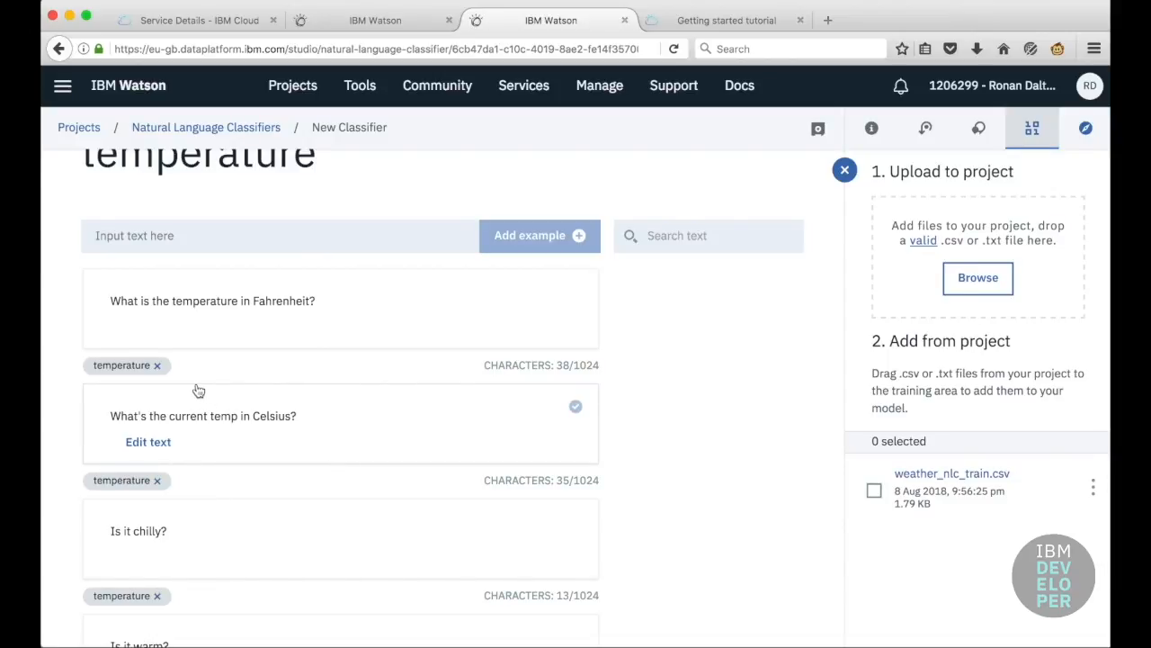
left_click(186, 237)
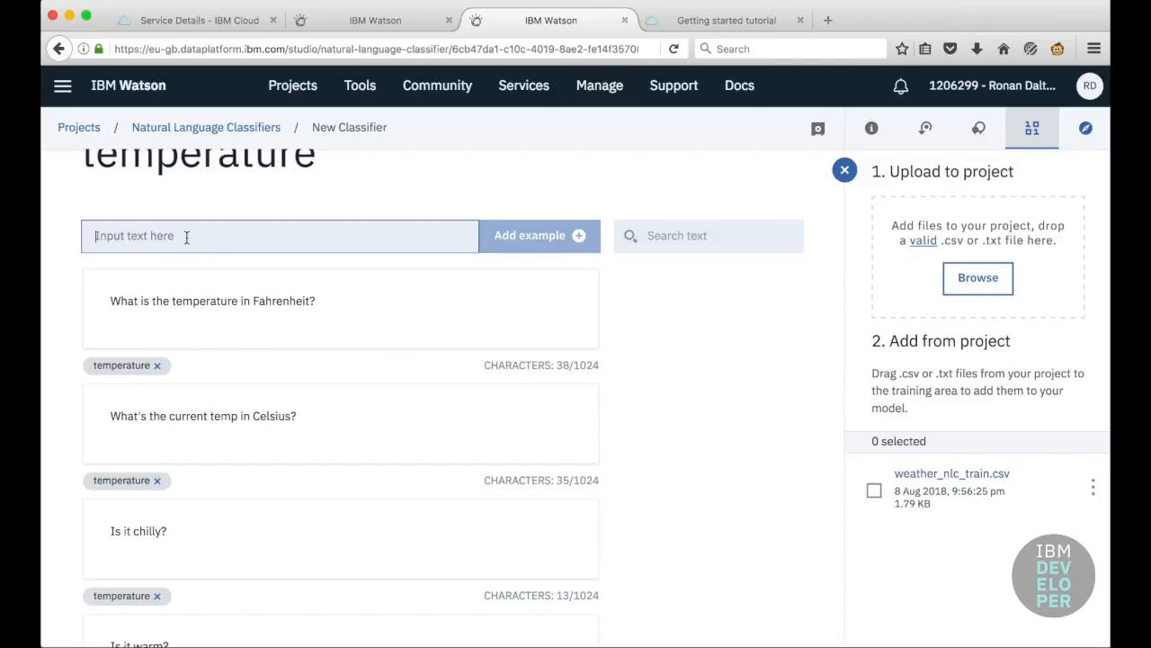
type("How hot mi")
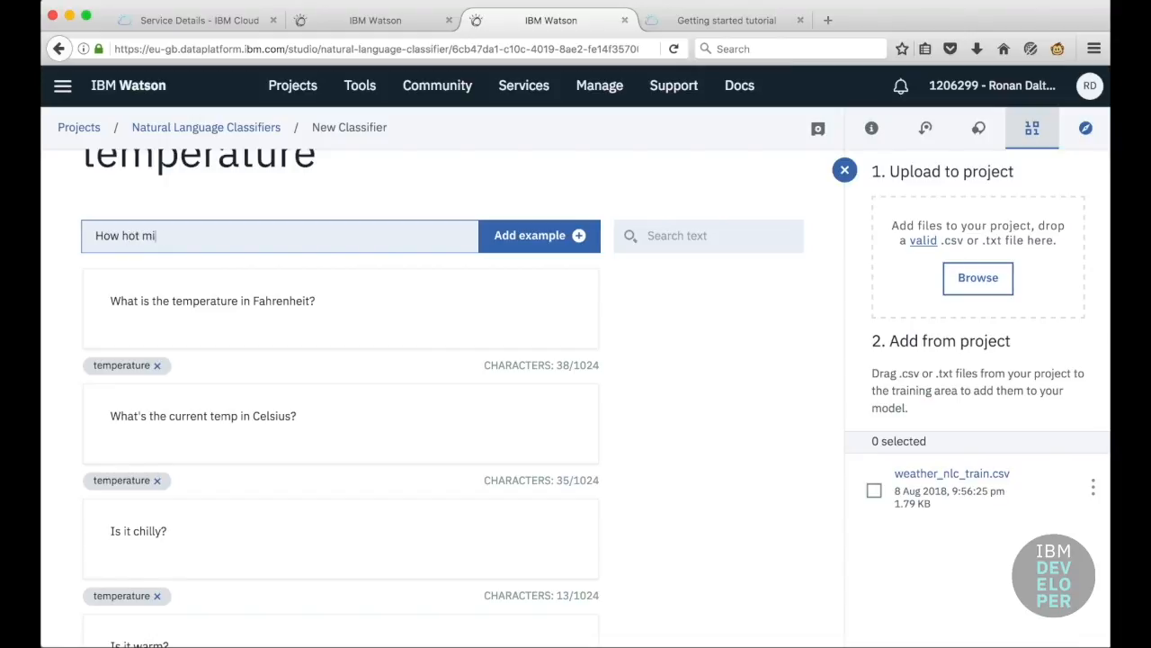
type("ght it be today?")
left_click(515, 235)
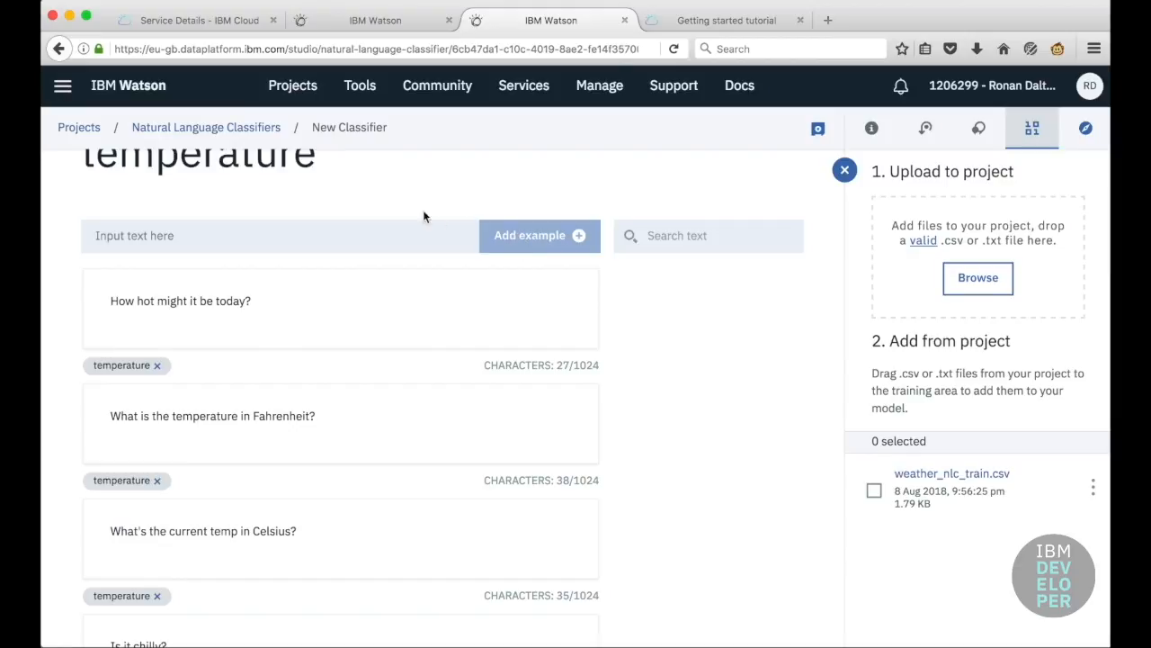
scroll(446, 205, "up", 2)
left_click(164, 182)
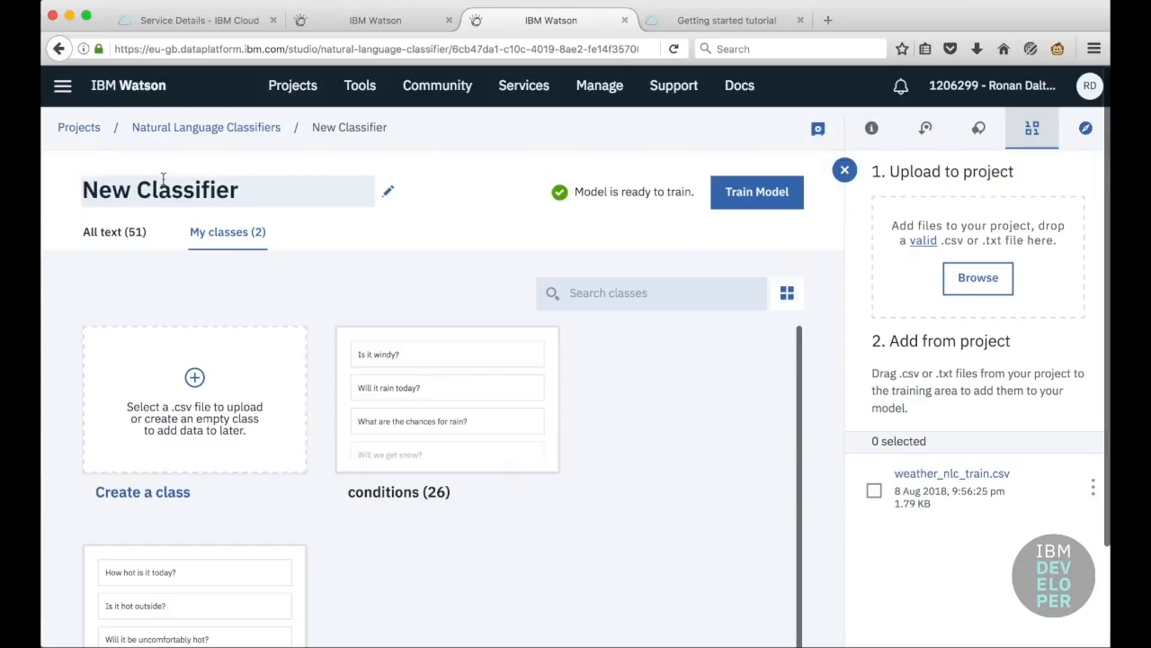
- Rename the model "Weather Classifier" and train it with English as the model language
double_click(131, 190)
type("Weather")
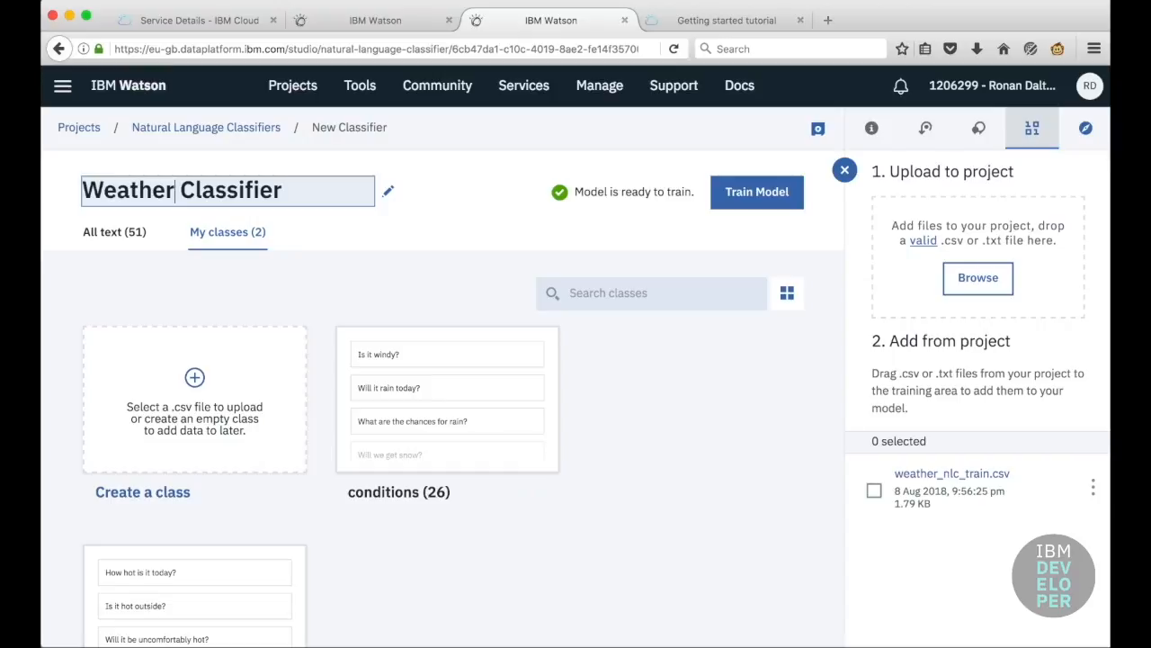
left_click(766, 198)
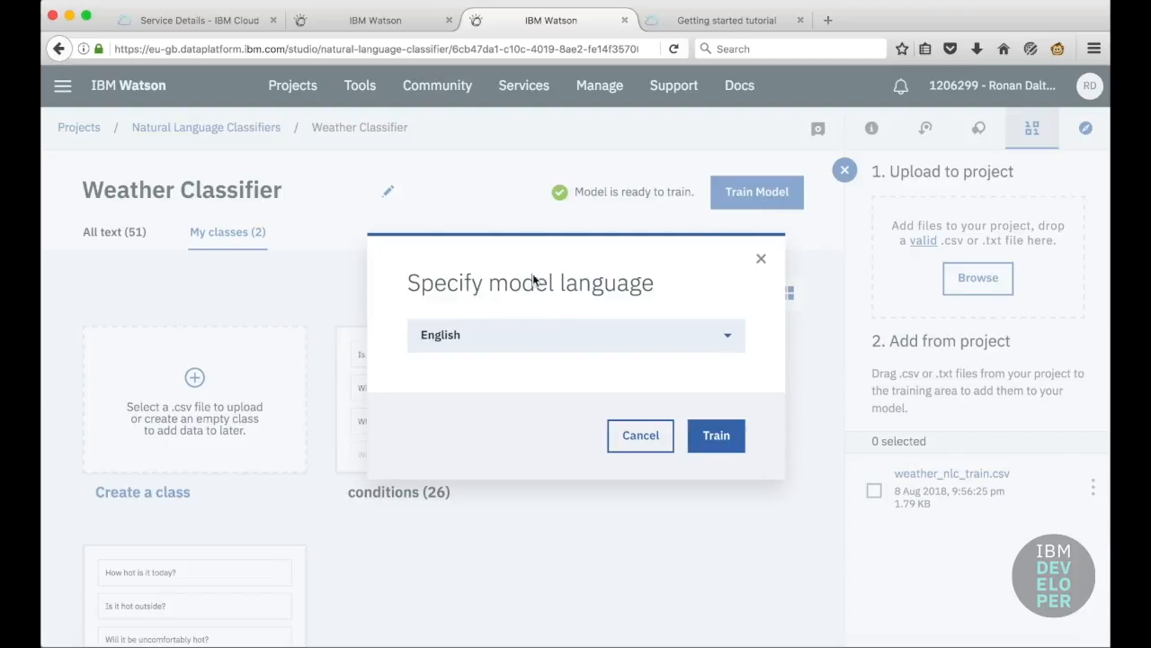
left_click(731, 440)
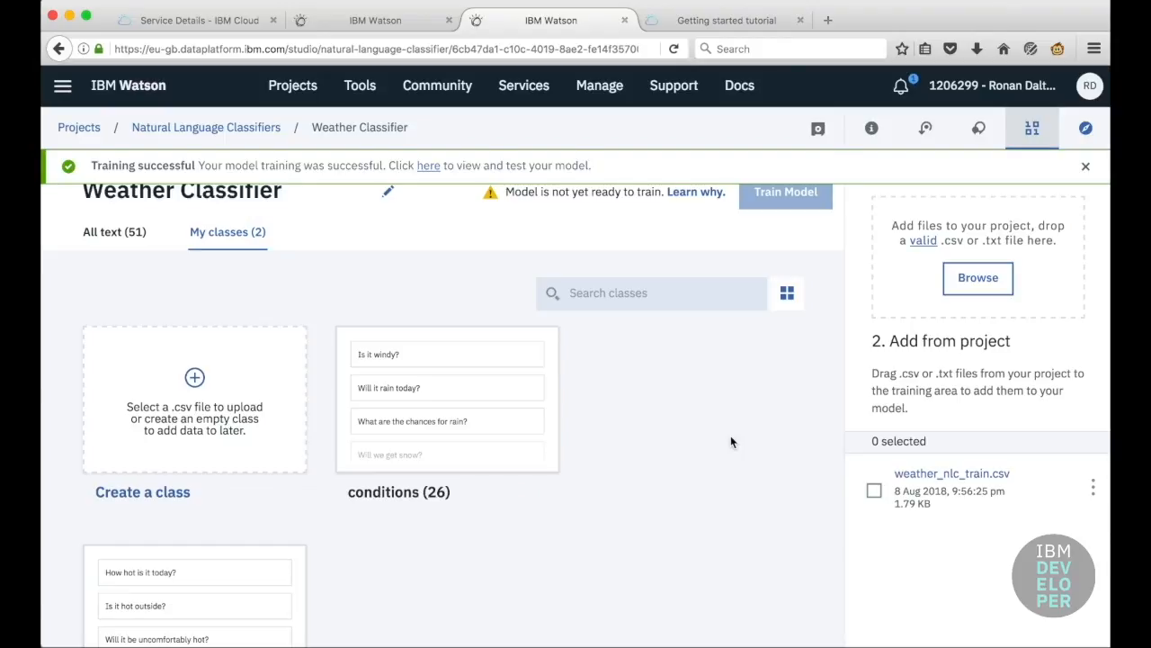
- Open the trained Weather Classifier and review its summary and the number of examples per class
left_click(429, 166)
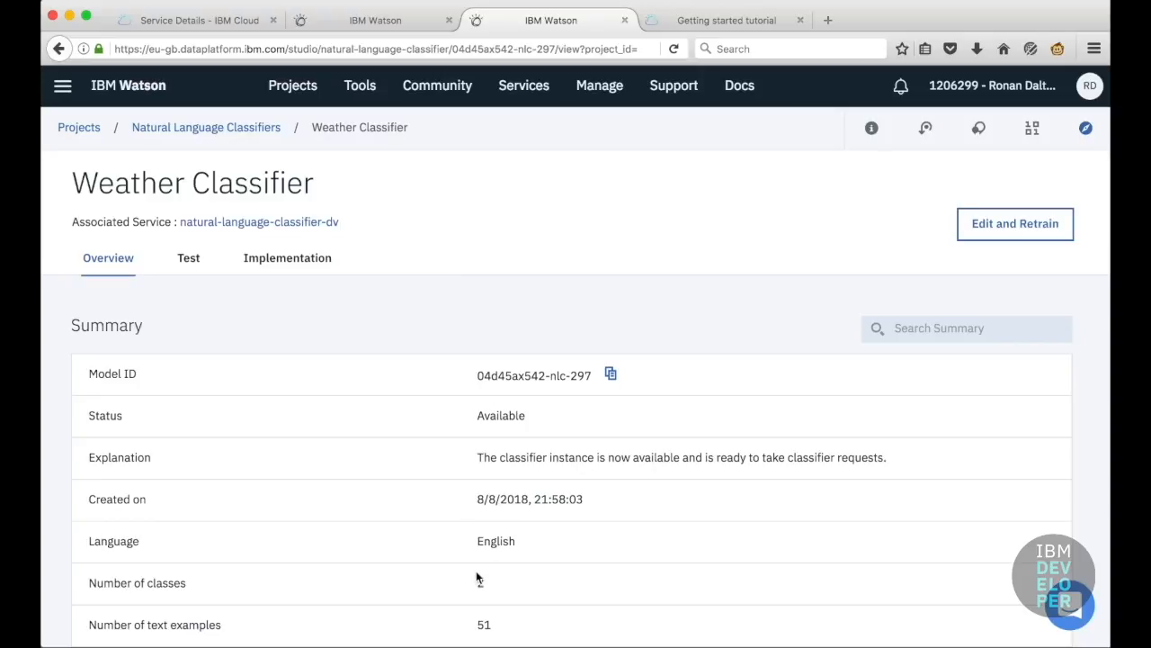
scroll(556, 574, "down", 3)
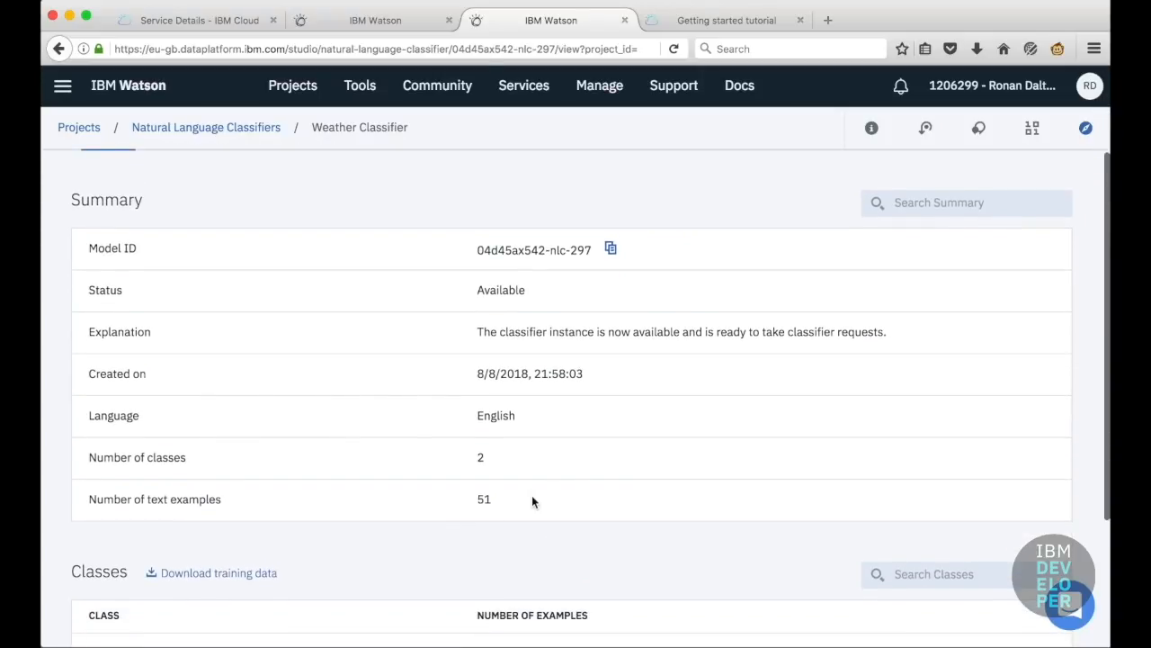
scroll(532, 501, "down", 4)
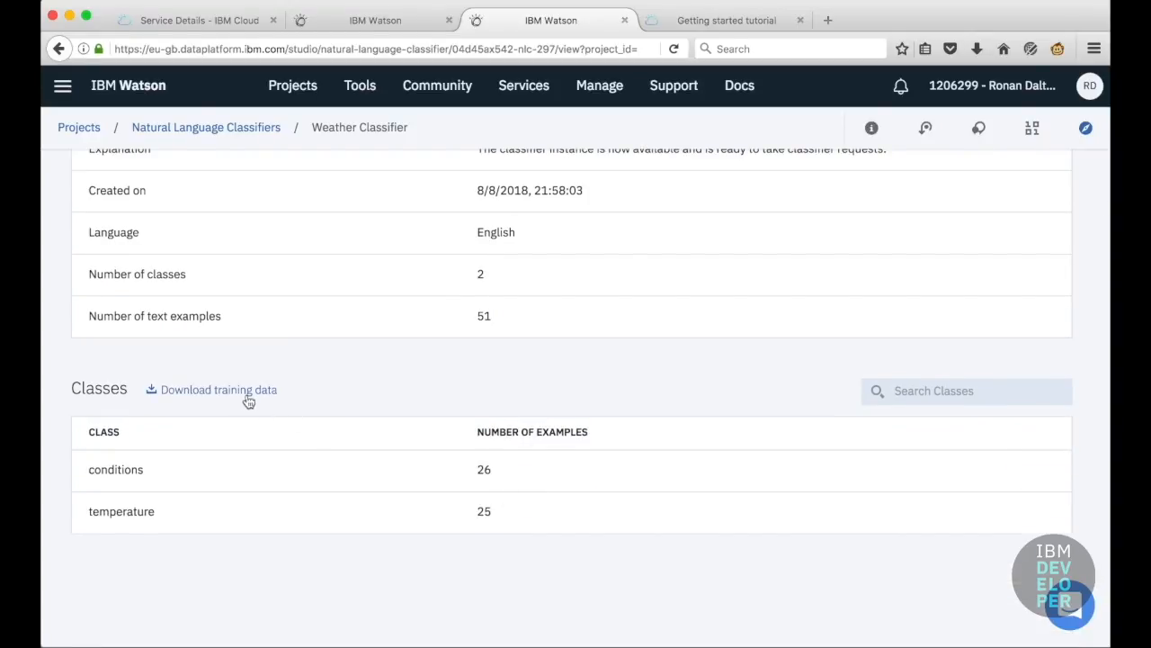
scroll(350, 353, "up", 5)
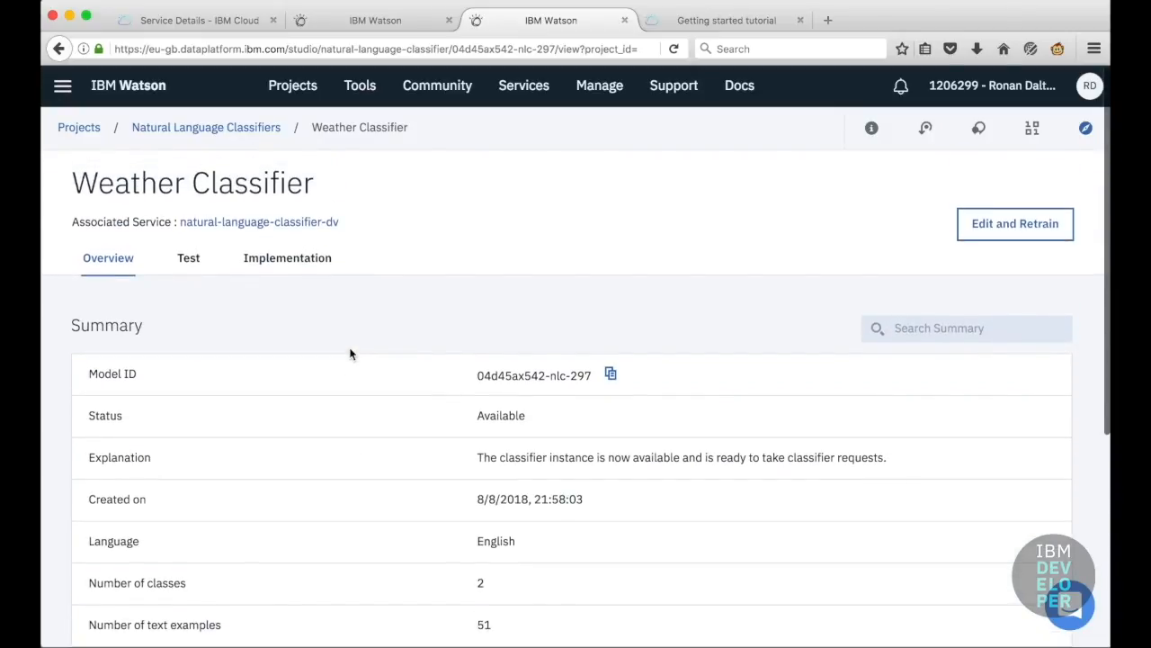
- Test the trained classifier with the phrase "How hot might it be today?"
left_click(196, 263)
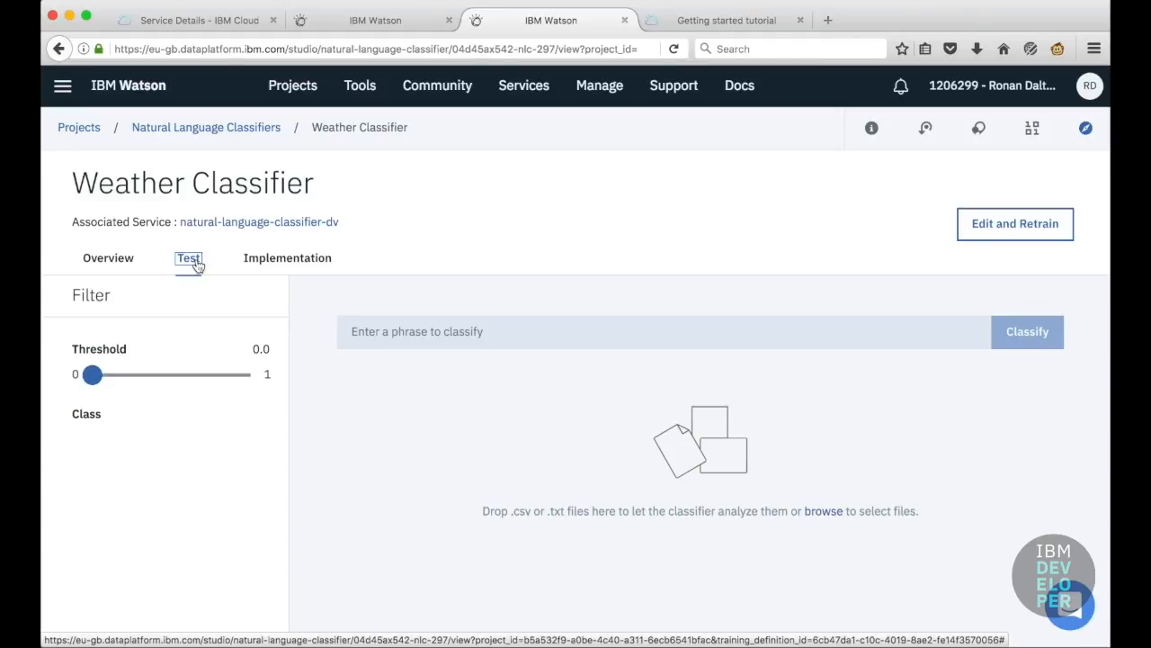
left_click(419, 342)
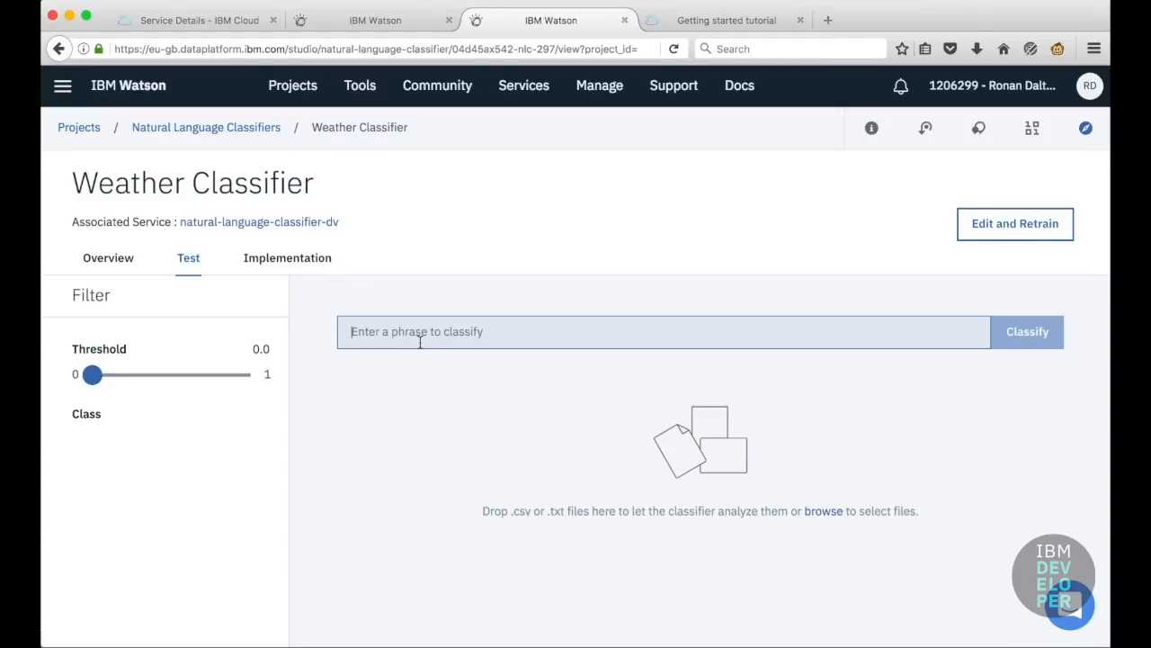
type("How hot might it be today?")
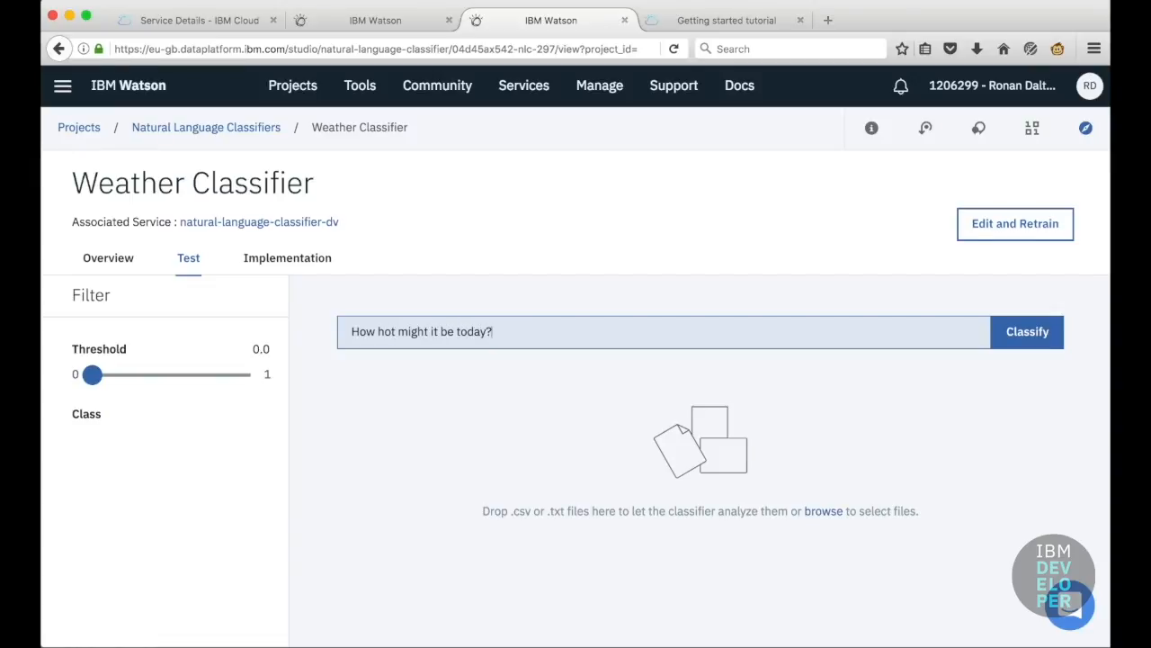
key("Return")
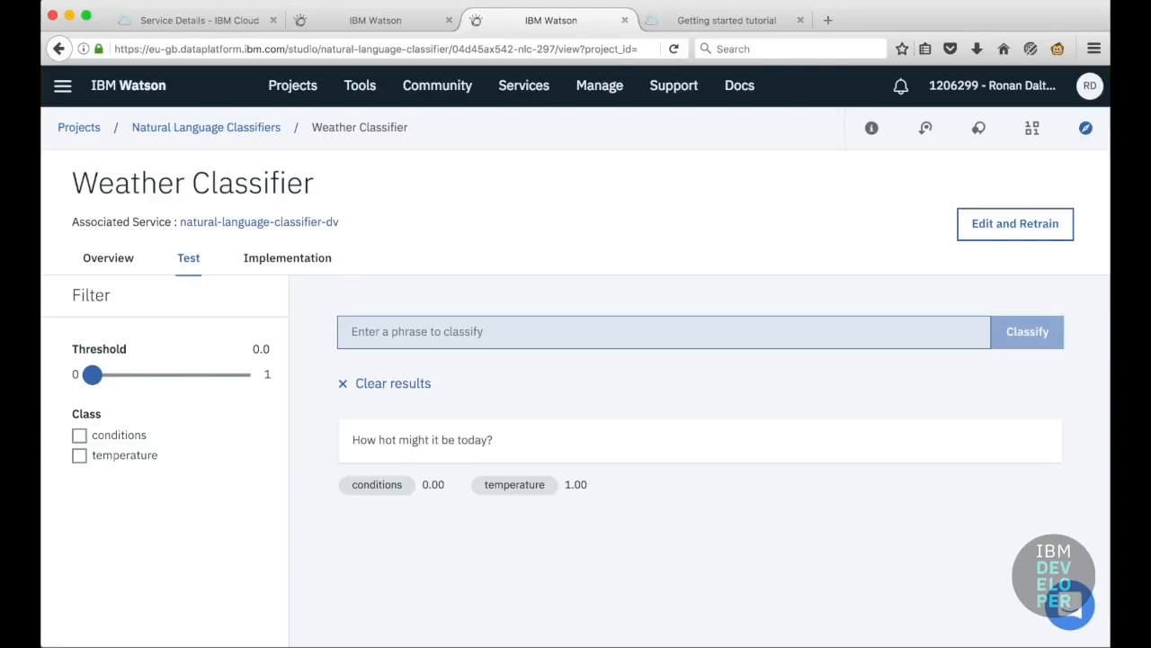
- Classify a second test phrase, "Could it rain today?"
type("Coul")
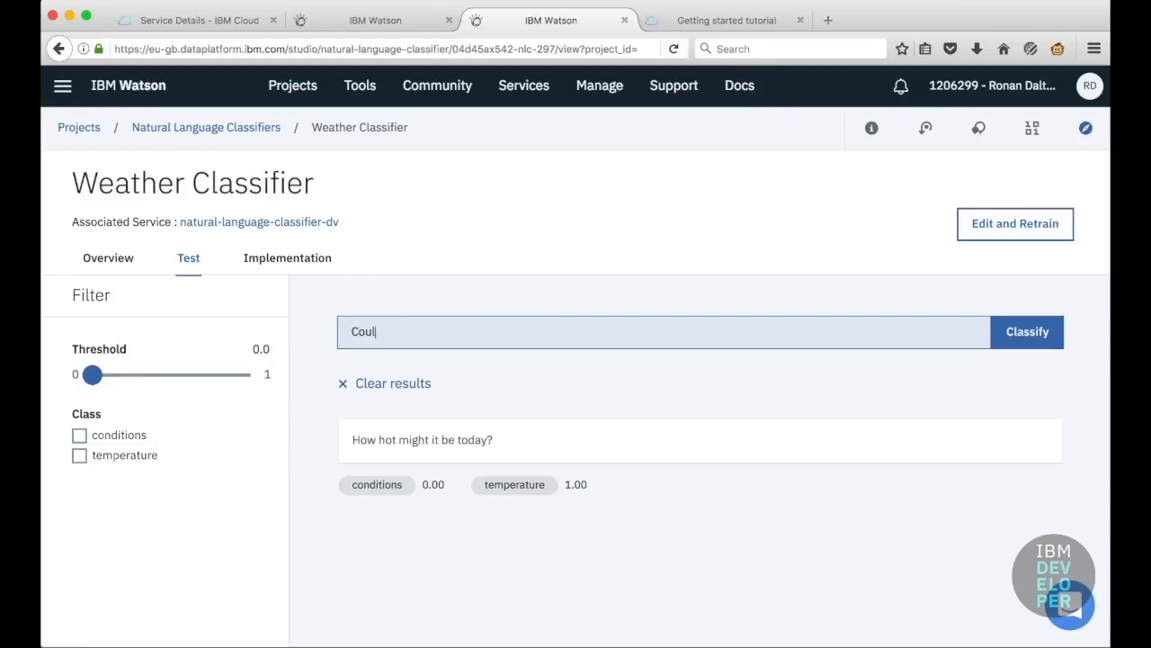
type("d it trai")
key("BackSpace")
key("BackSpace")
key("BackSpace")
key("BackSpace")
type("rain today?")
key("Return")
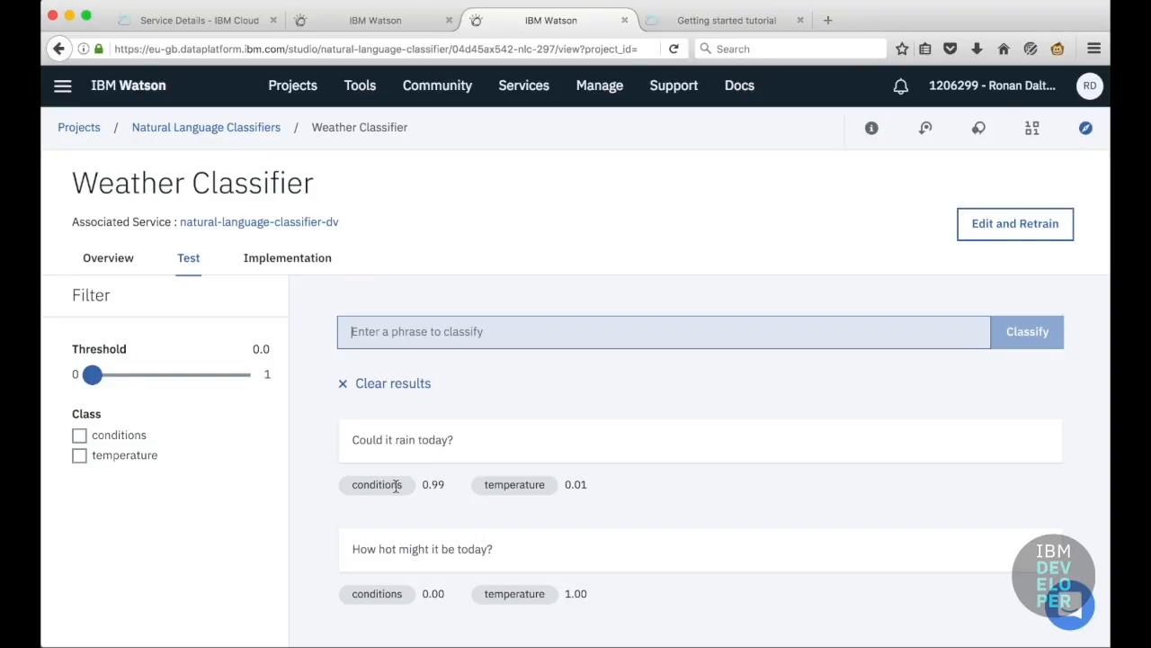
- Examine the classifier's Java implementation snippets, from the Maven dependency to the authentication and Classify a phrase code
left_click(296, 265)
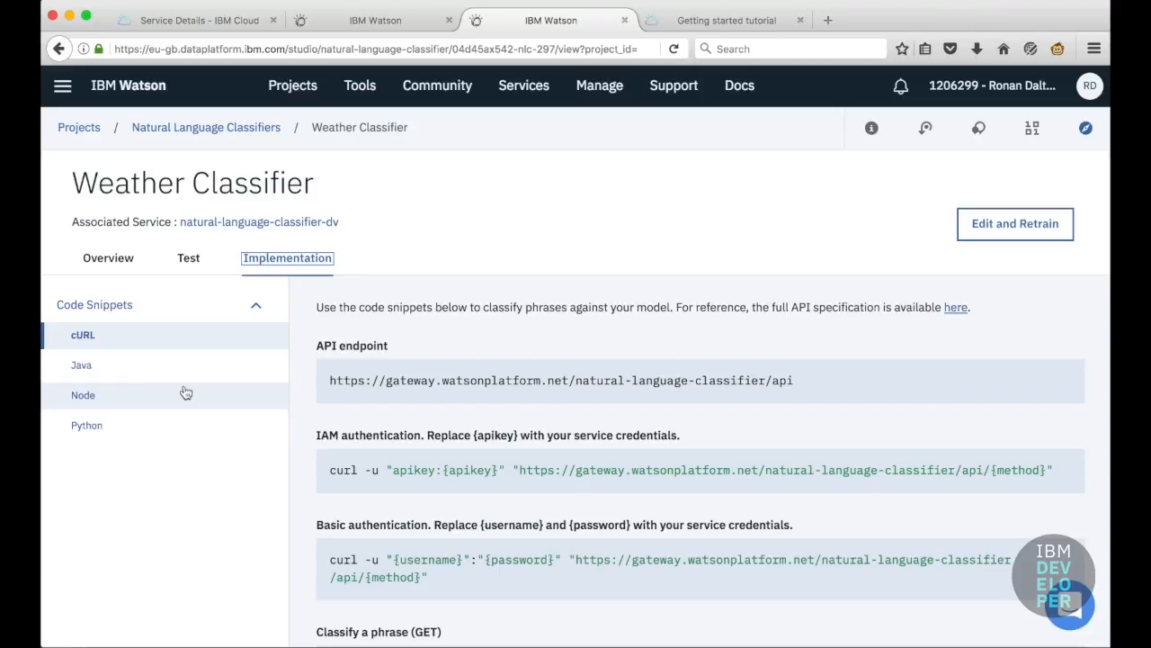
left_click(117, 370)
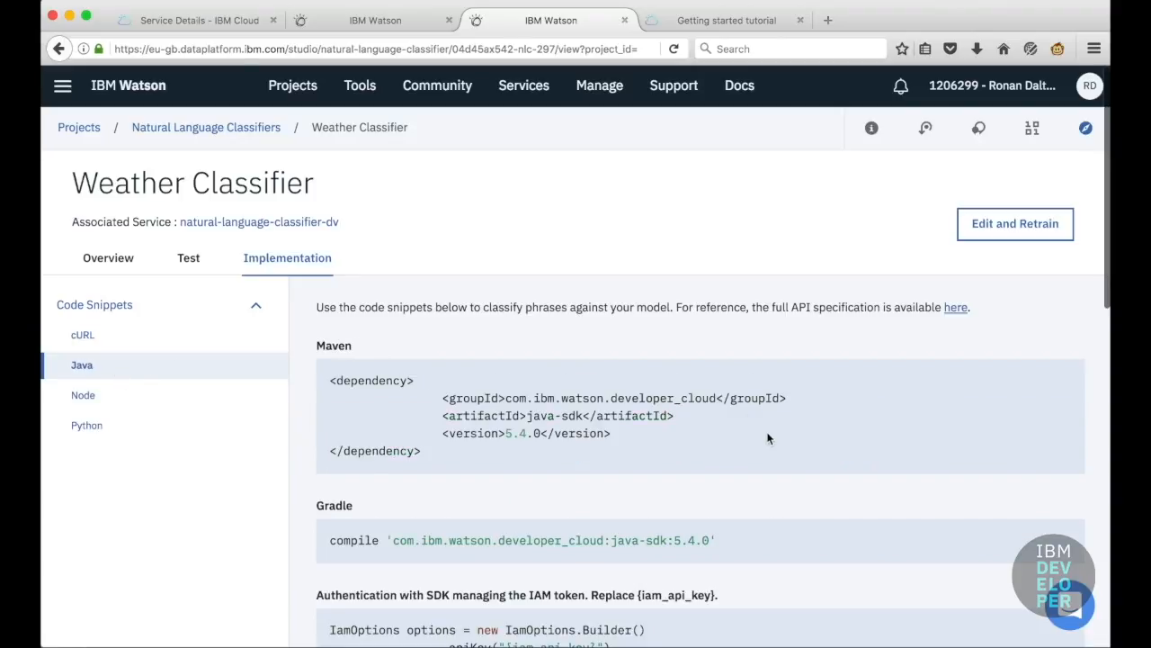
scroll(767, 438, "down", 8)
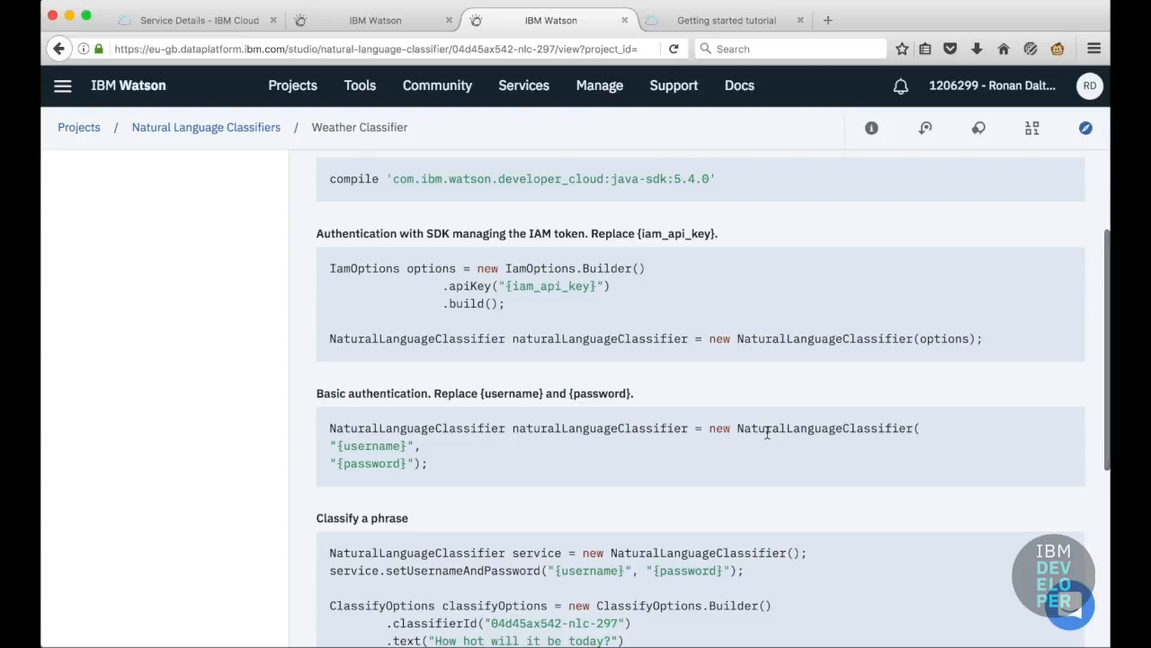
scroll(768, 432, "down", 2)
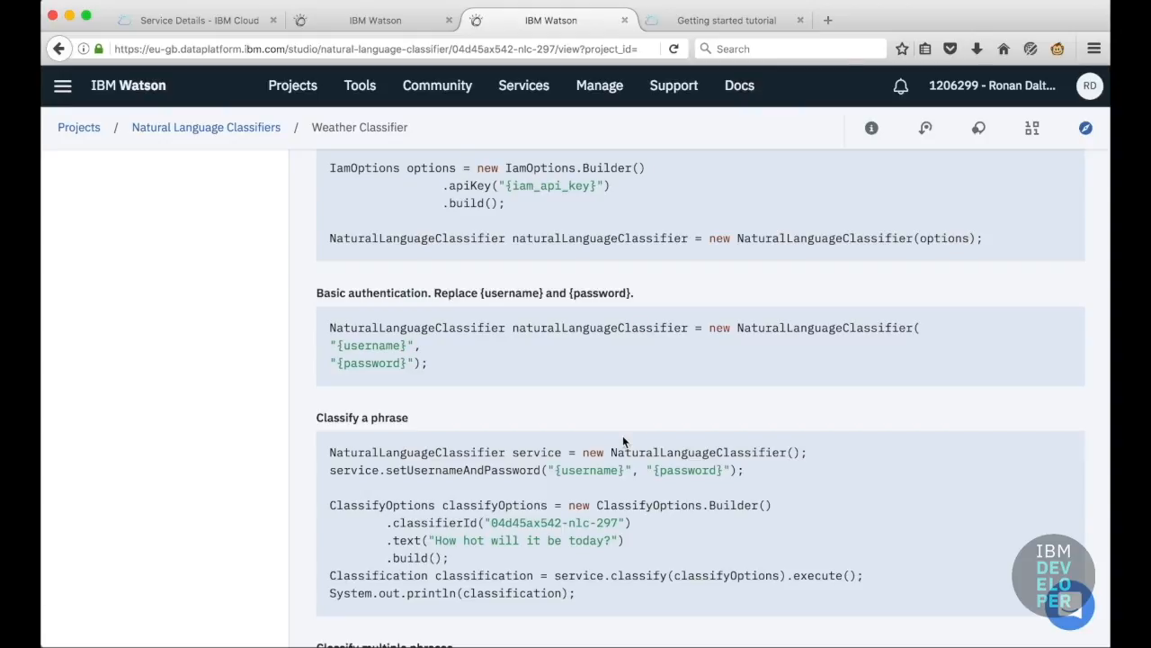
scroll(622, 436, "up", 5)
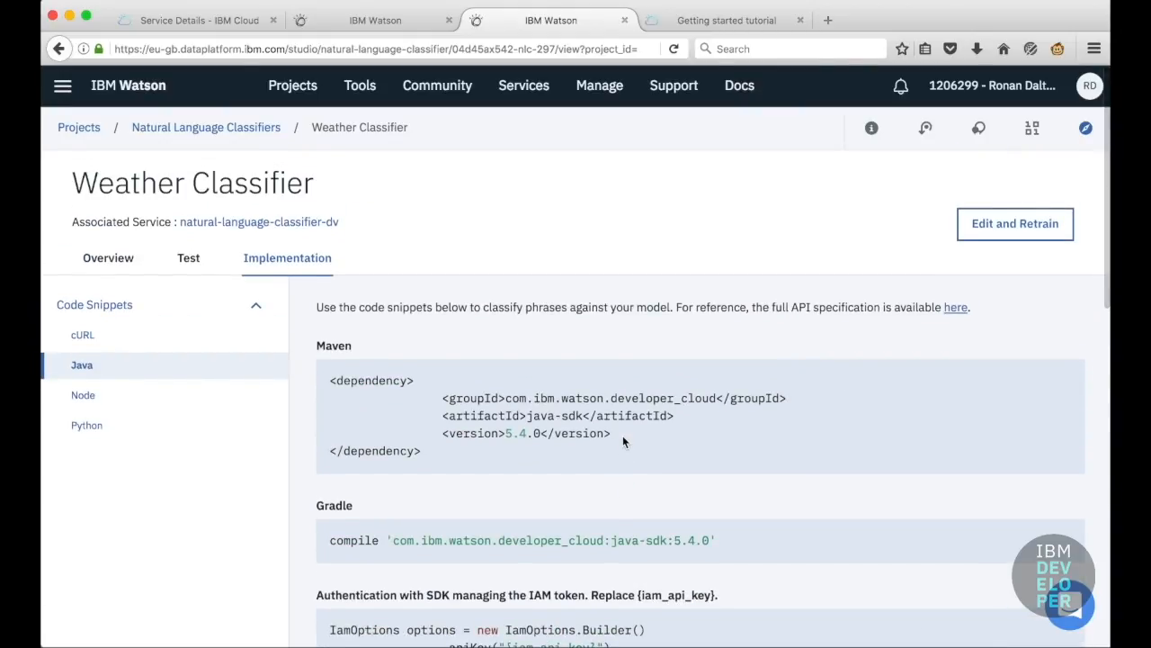